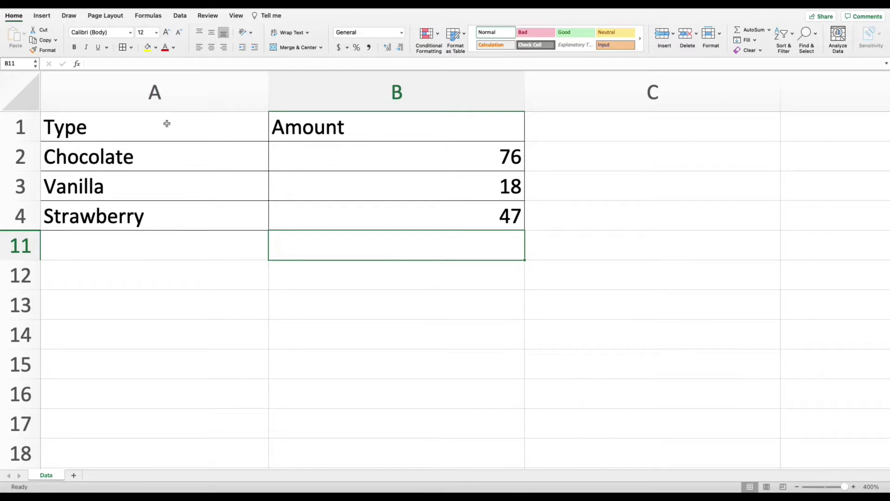
# Select A1:B4, covering the Type and Amount headers and the three flavour rows
pyautogui.moveTo(127, 124); pyautogui.dragTo(388, 205)
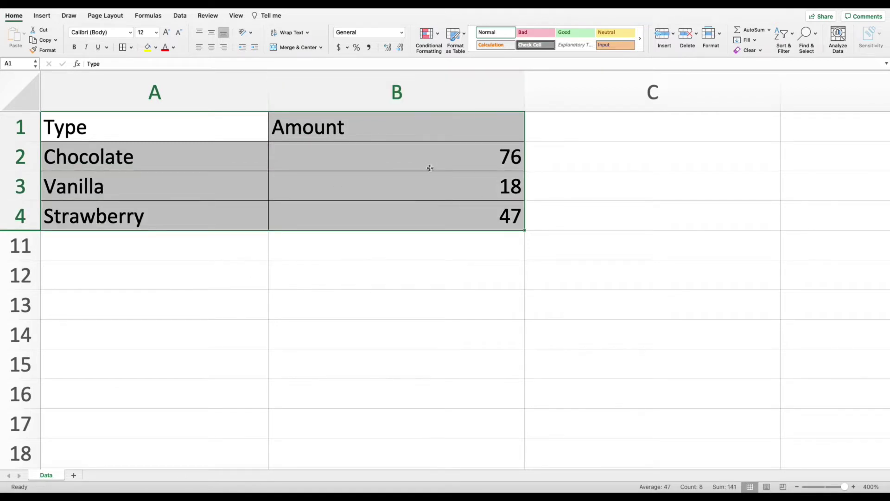
# Insert a plain 2-D pie chart of the flavour amounts
pyautogui.click(45, 19)
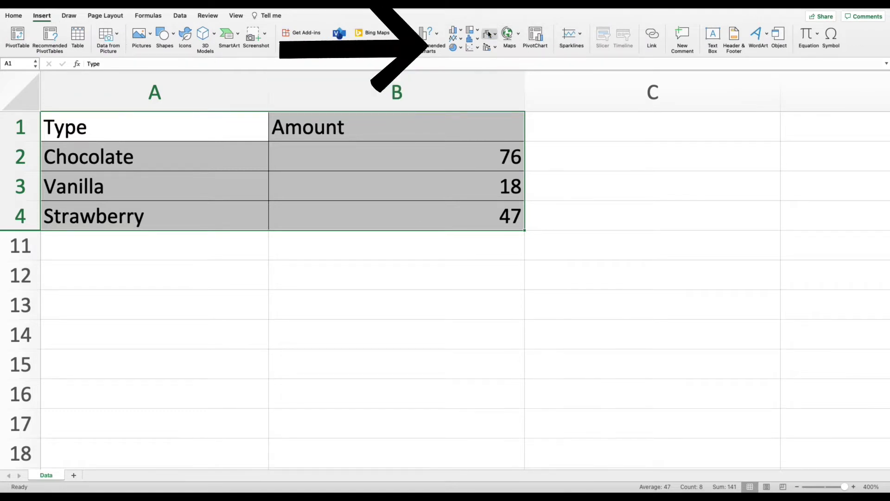
pyautogui.click(461, 49)
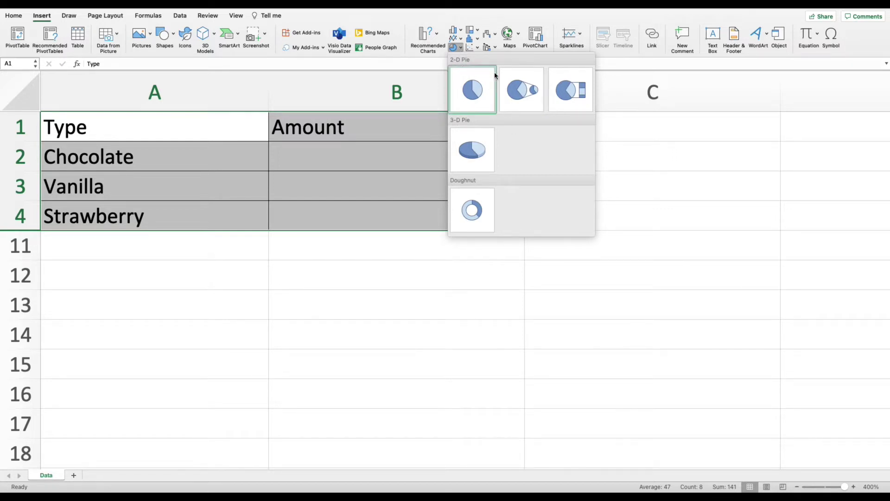
pyautogui.click(484, 107)
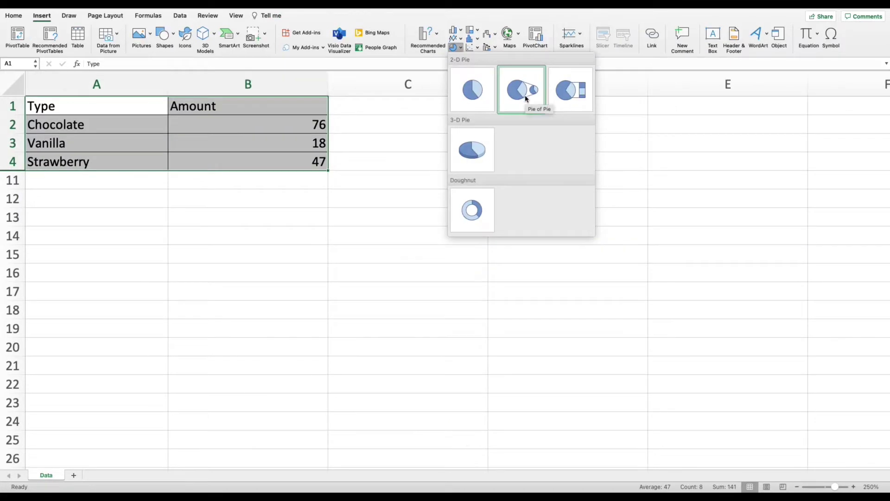
# Try Pie of Pie, Bar of Pie, 3-D Pie and Doughnut variants, then undo the doughnut
pyautogui.click(526, 99)
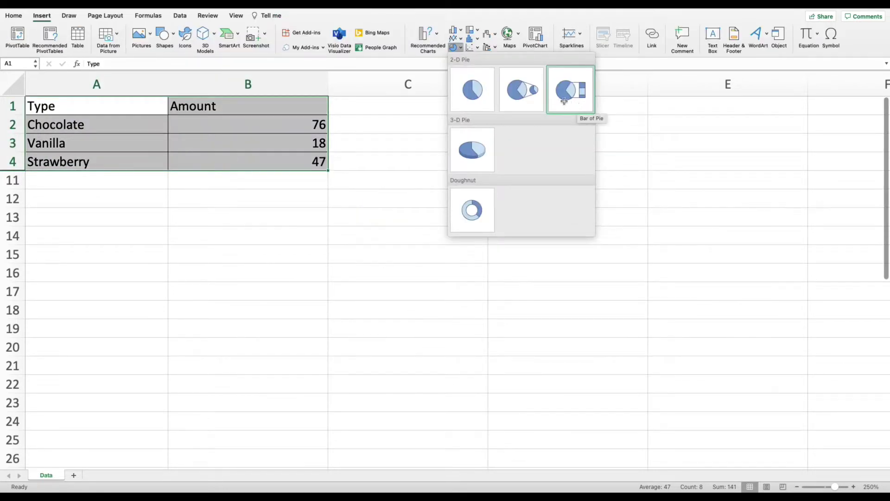
pyautogui.click(569, 106)
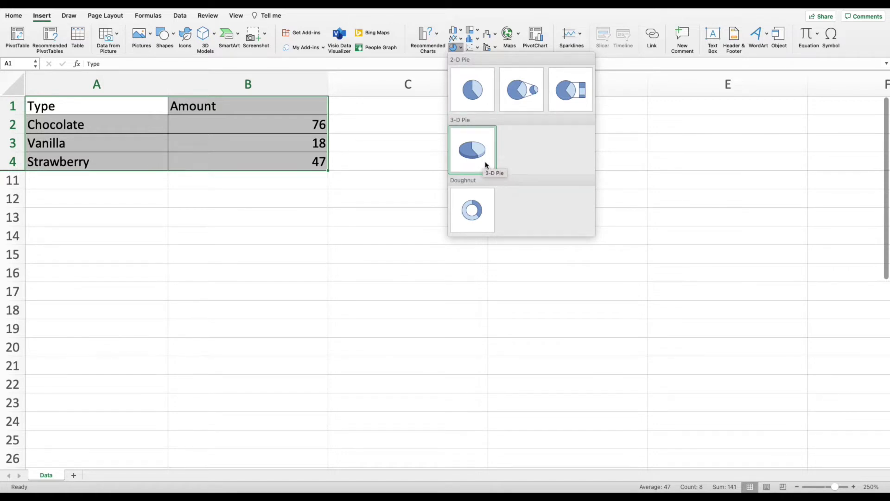
pyautogui.click(487, 166)
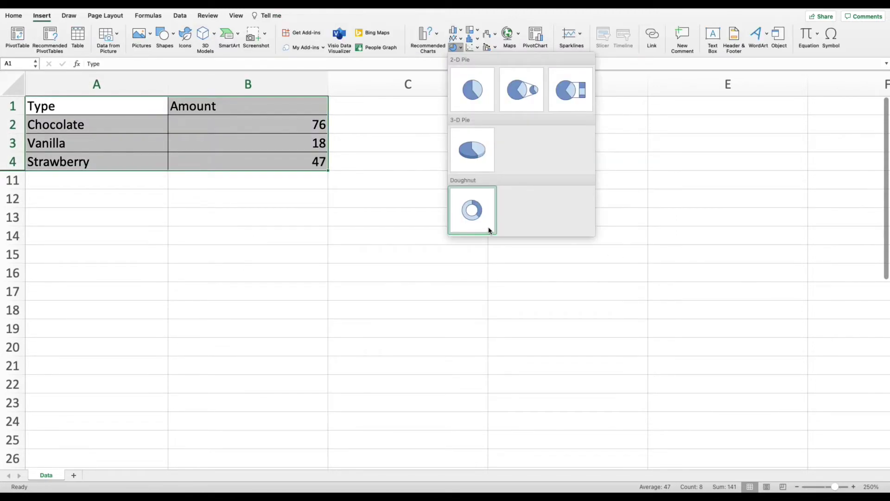
pyautogui.click(489, 229)
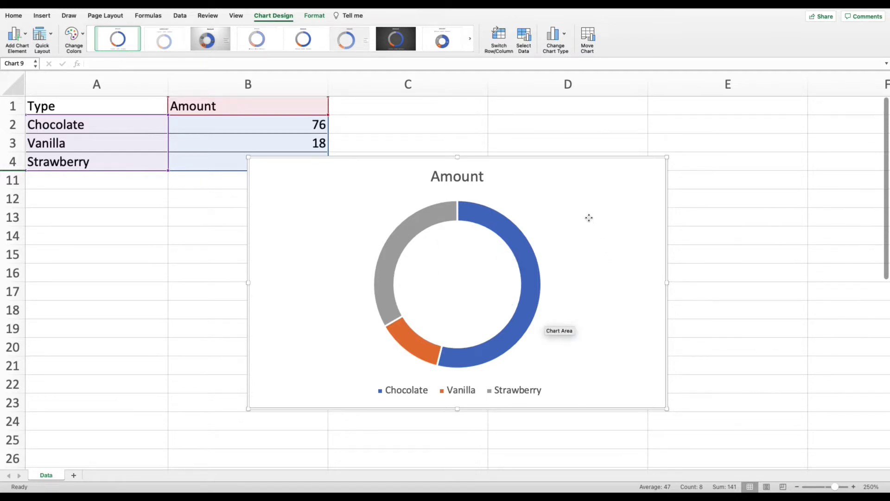
pyautogui.press('super+z')
pyautogui.click(460, 48)
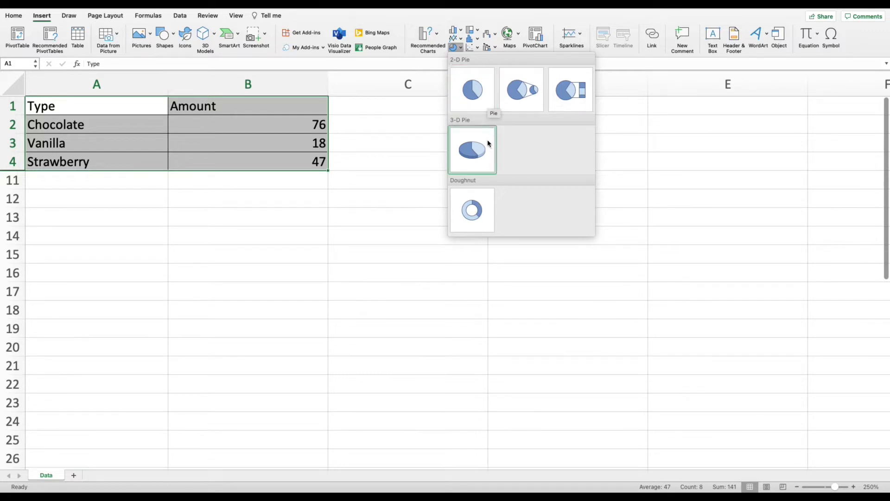
pyautogui.click(479, 103)
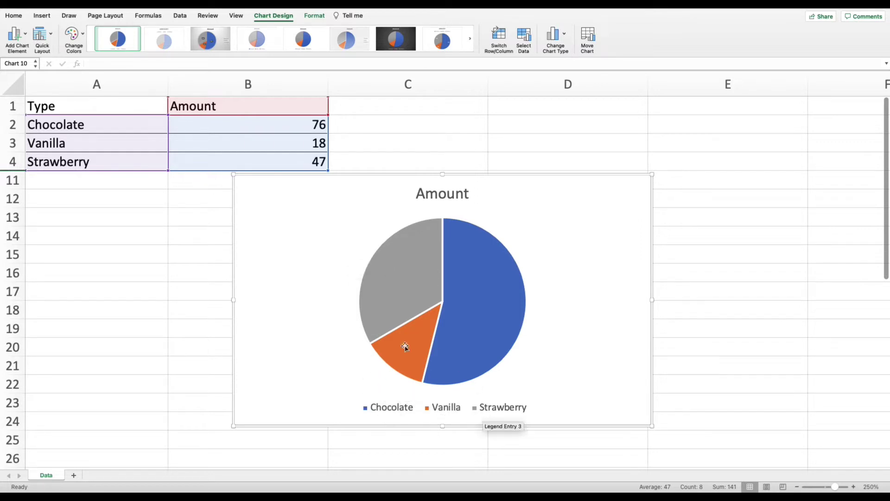
pyautogui.moveTo(495, 275)
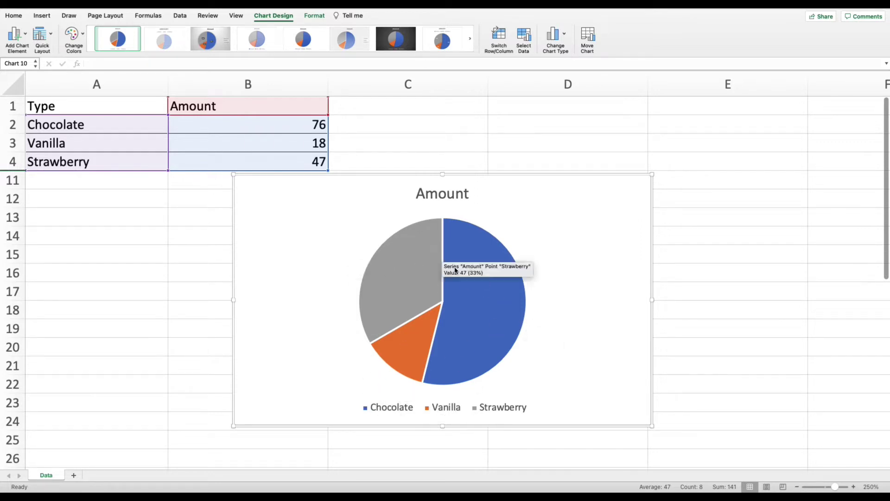
pyautogui.moveTo(495, 340)
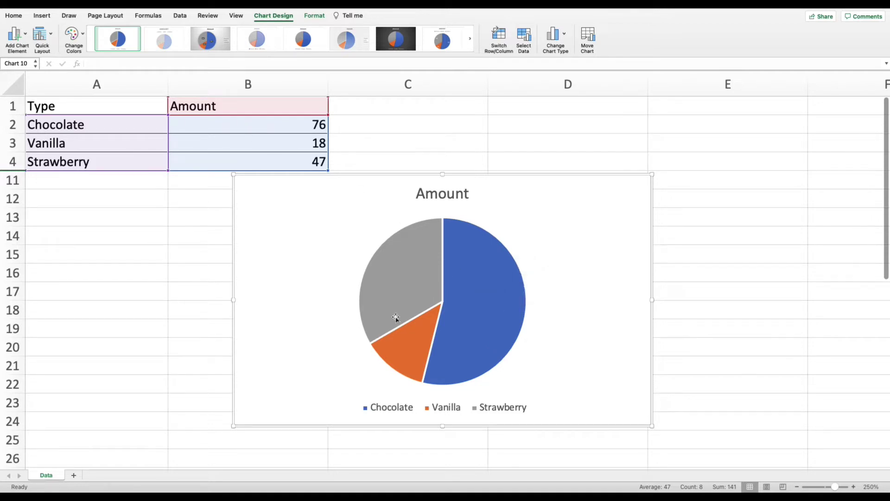
pyautogui.moveTo(443, 343)
pyautogui.moveTo(399, 268)
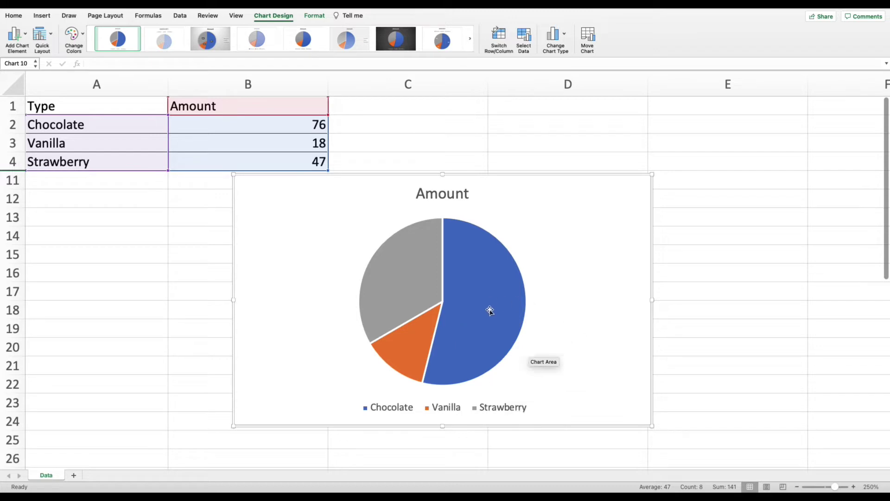
# Select the pie series, then narrow the selection to the Chocolate slice alone
pyautogui.moveTo(527, 304)
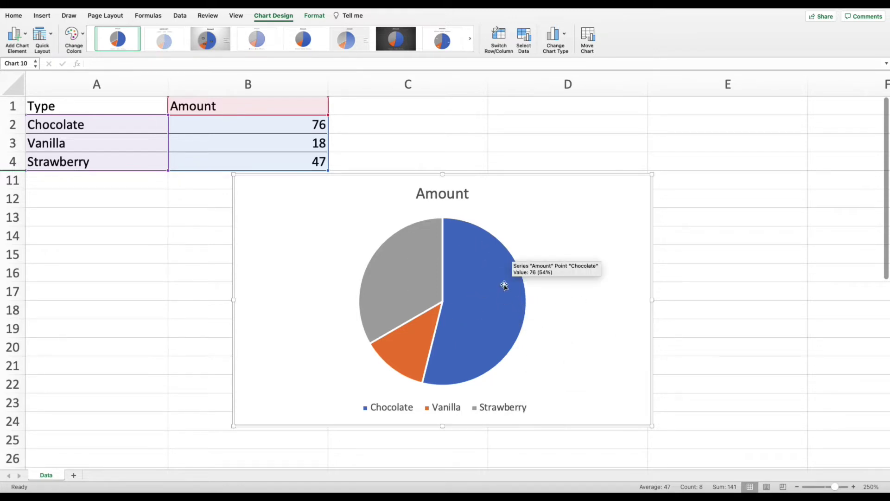
pyautogui.click(464, 270)
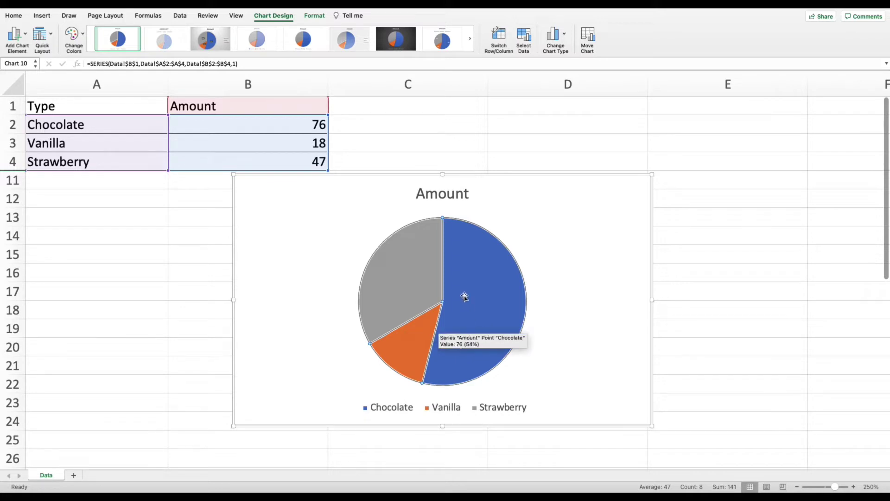
pyautogui.click(480, 276)
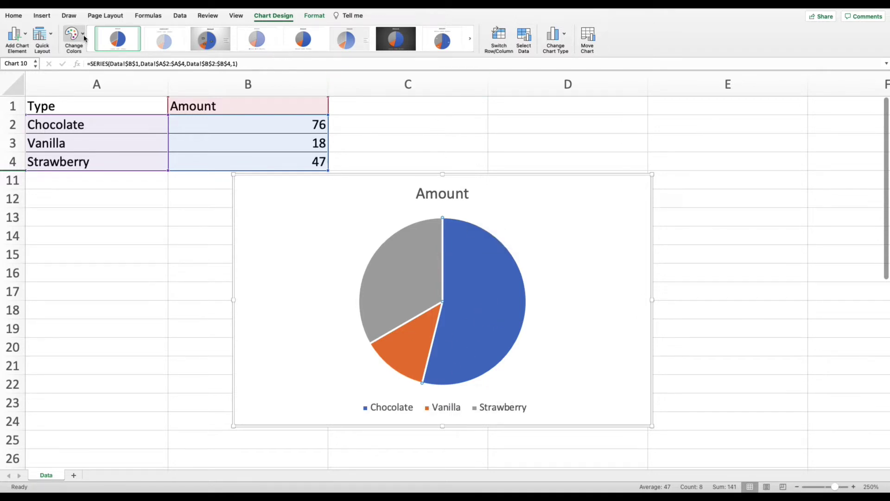
# Fill the Chocolate slice with a light green theme colour from Shape Fill
pyautogui.click(311, 18)
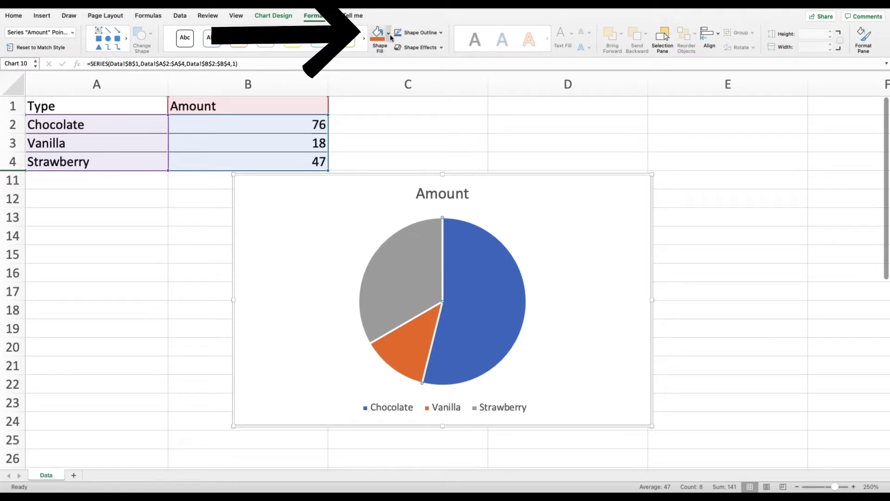
pyautogui.click(390, 35)
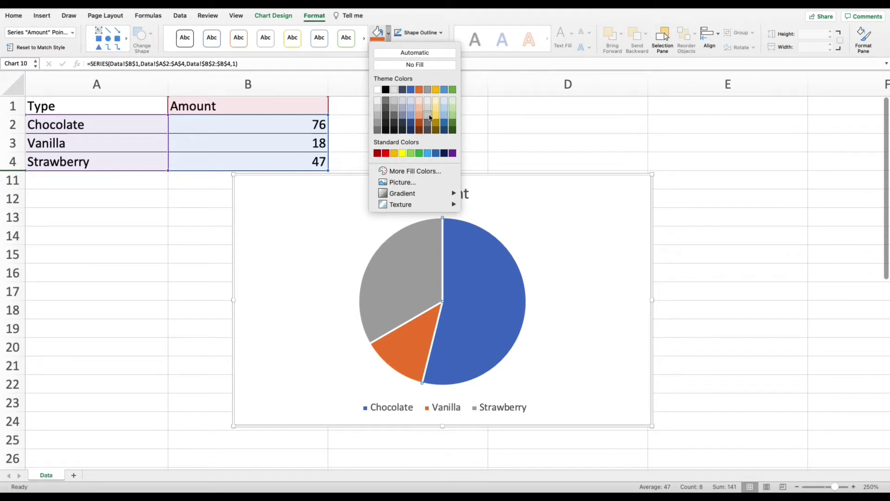
pyautogui.click(451, 116)
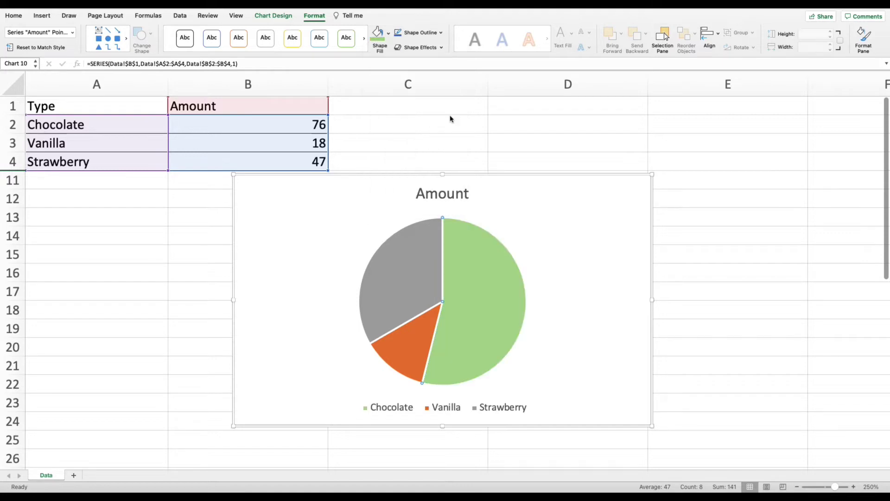
pyautogui.click(388, 34)
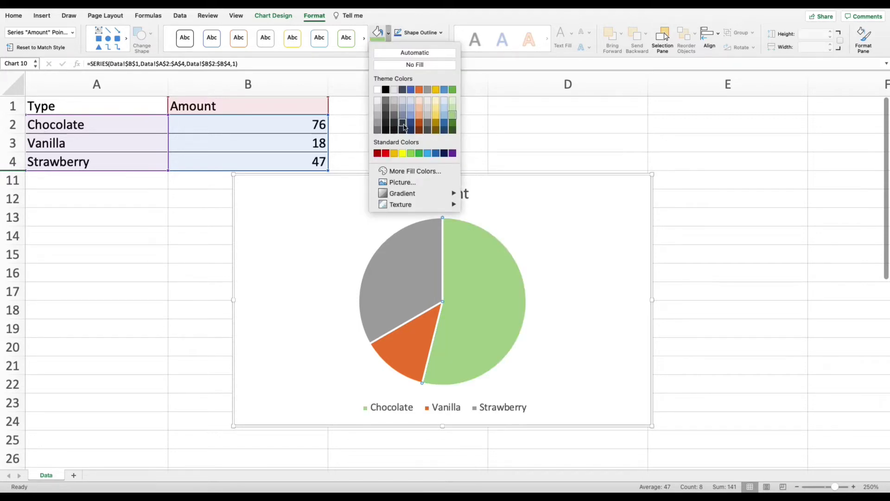
pyautogui.click(388, 32)
pyautogui.click(389, 33)
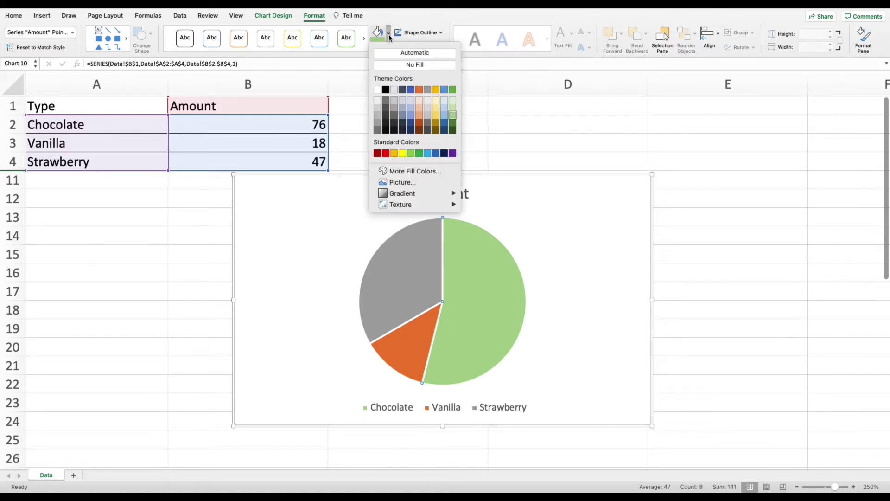
# Pick a brown shade for the Chocolate slice on the Colors dialog's colour wheel, adjusting brightness
pyautogui.click(421, 171)
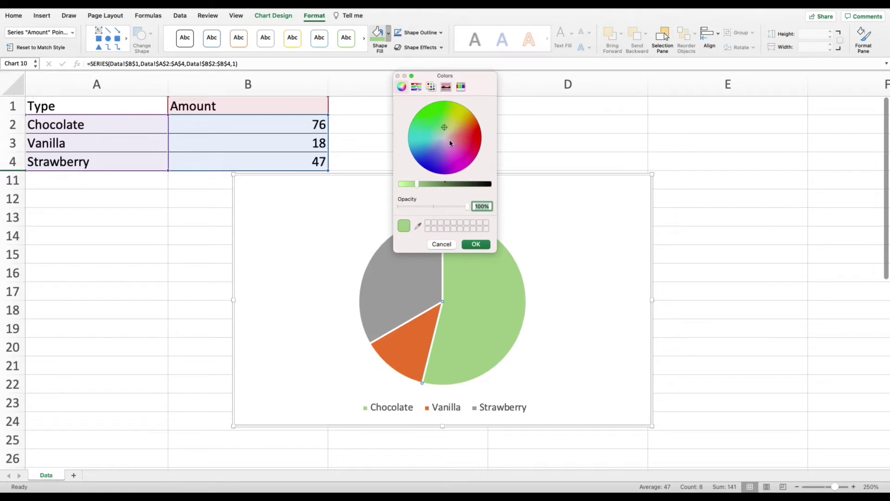
pyautogui.click(461, 132)
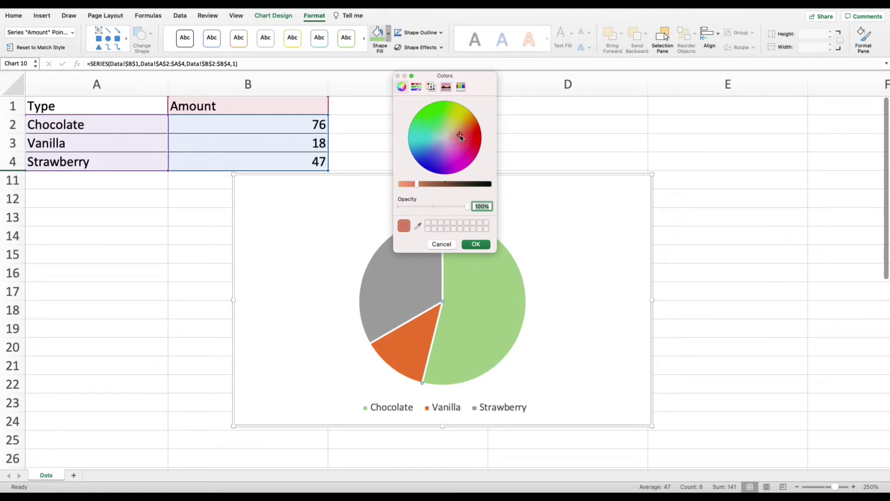
pyautogui.moveTo(461, 136)
pyautogui.mouseDown()
pyautogui.moveTo(447, 132)
pyautogui.moveTo(450, 147)
pyautogui.moveTo(458, 135)
pyautogui.moveTo(447, 133)
pyautogui.moveTo(462, 137)
pyautogui.moveTo(449, 134)
pyautogui.moveTo(458, 128)
pyautogui.mouseUp()
pyautogui.moveTo(418, 186); pyautogui.dragTo(433, 185)
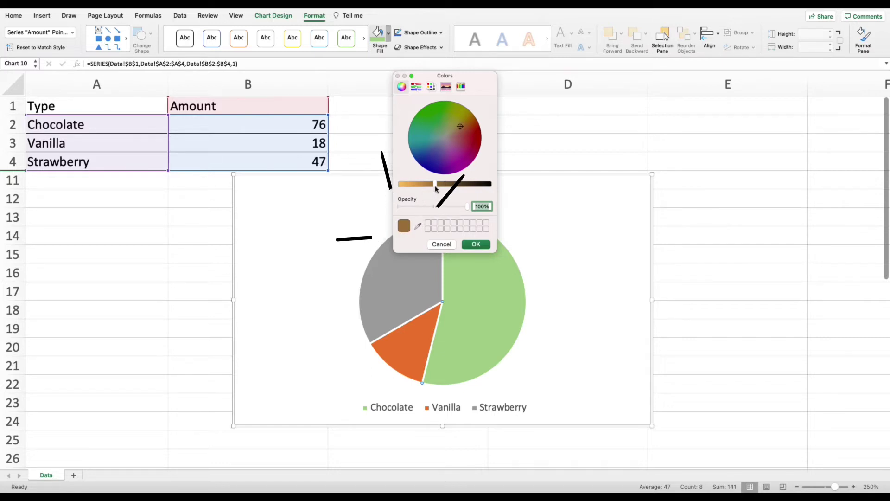
pyautogui.moveTo(435, 185)
pyautogui.mouseDown()
pyautogui.moveTo(411, 186)
pyautogui.moveTo(443, 185)
pyautogui.moveTo(422, 186)
pyautogui.moveTo(435, 189)
pyautogui.mouseUp()
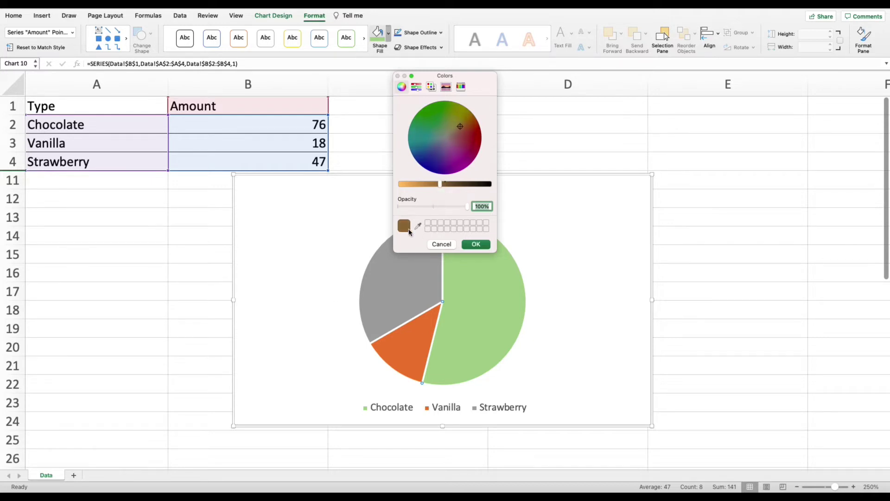
# Confirm the brown fill for Chocolate, then fill the Strawberry slice alone with Red
pyautogui.click(475, 245)
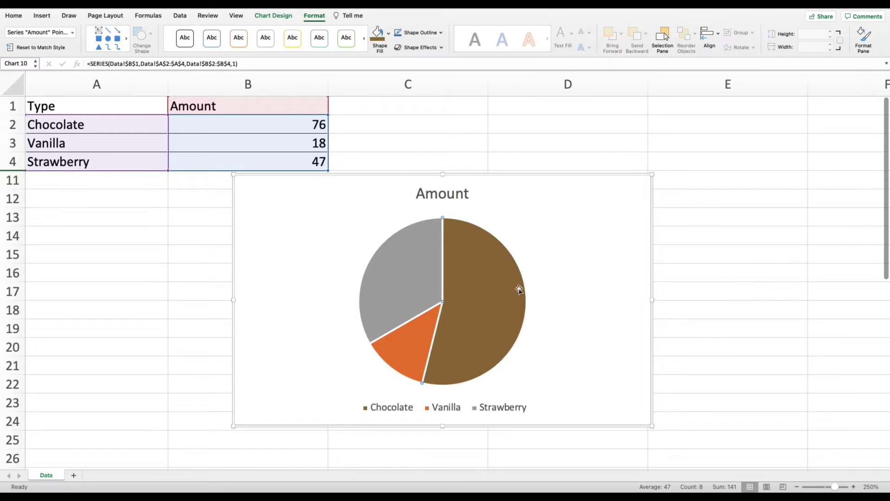
pyautogui.moveTo(484, 259)
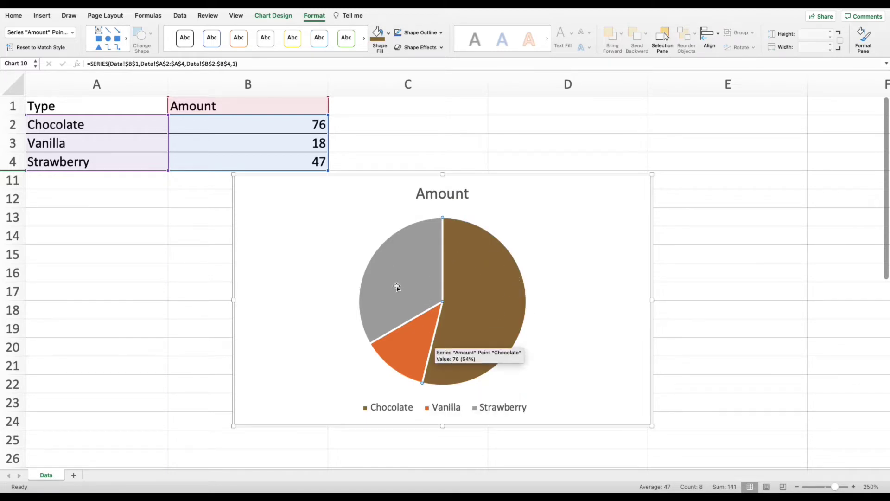
pyautogui.moveTo(397, 287)
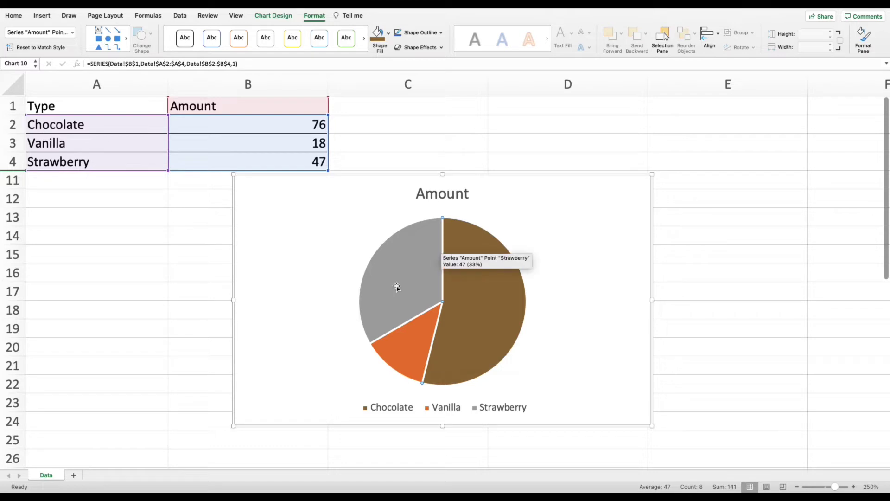
pyautogui.click(423, 271)
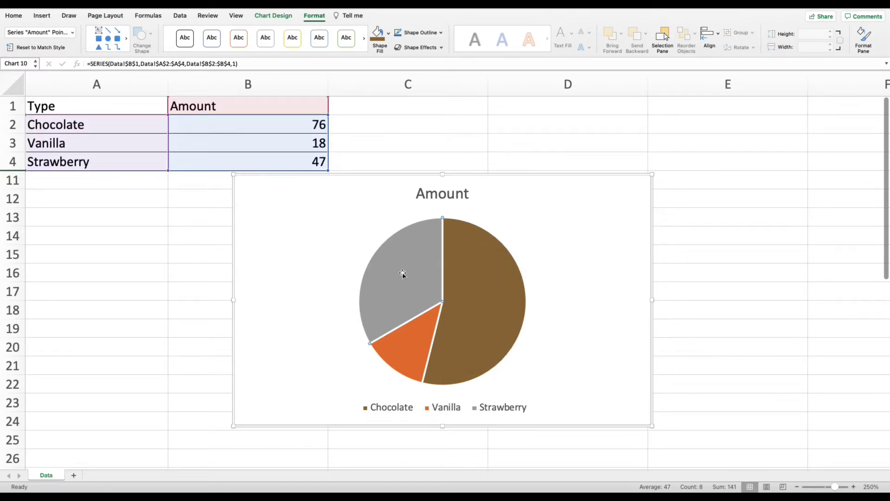
pyautogui.moveTo(441, 271)
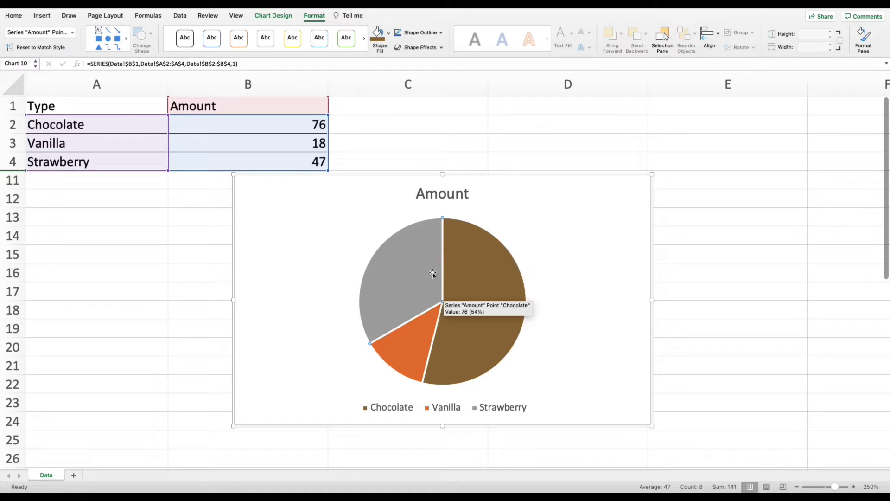
pyautogui.moveTo(401, 252)
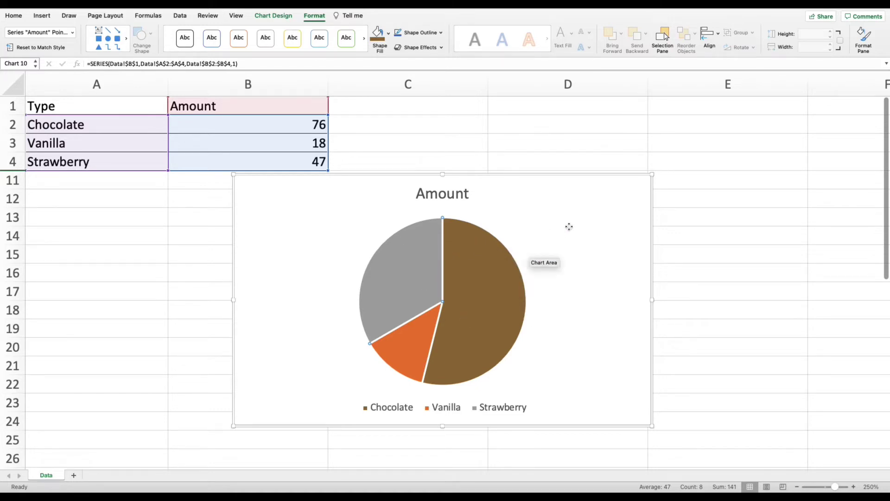
pyautogui.click(547, 250)
pyautogui.click(418, 263)
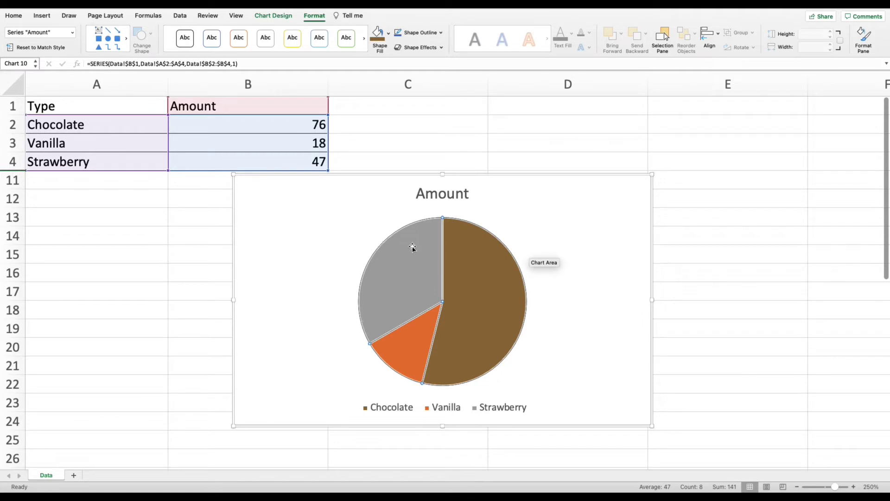
pyautogui.moveTo(425, 284)
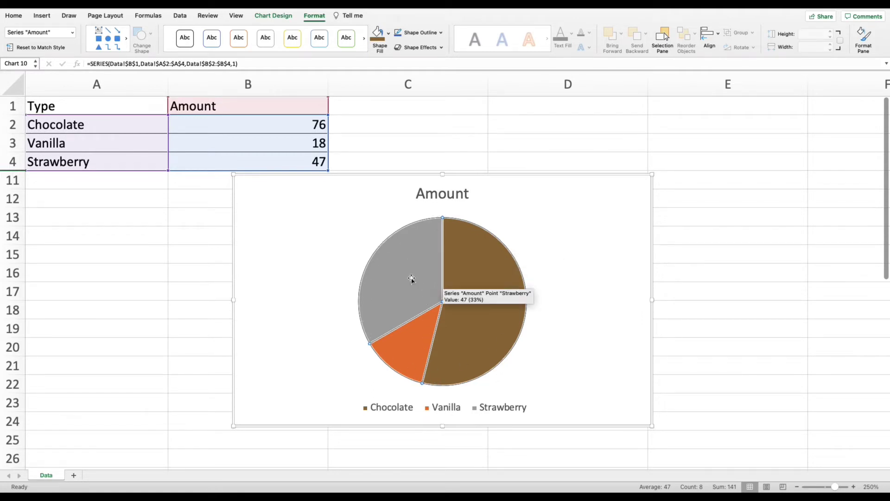
pyautogui.click(412, 279)
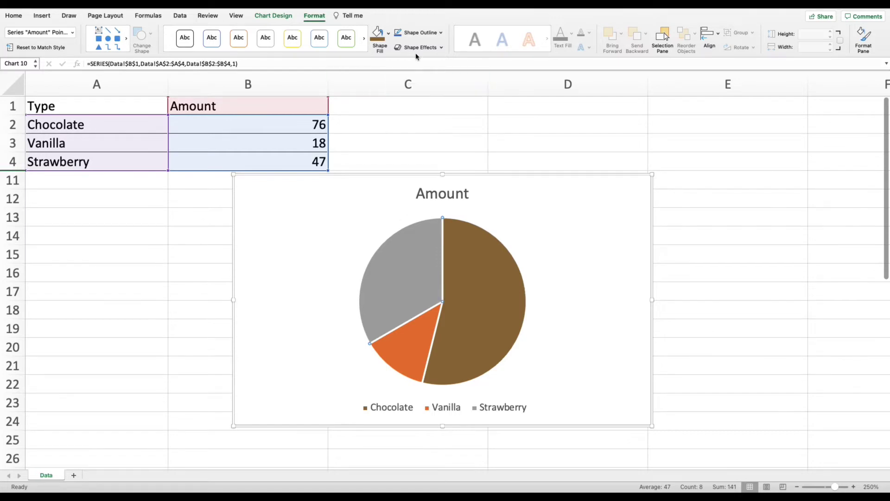
pyautogui.click(388, 36)
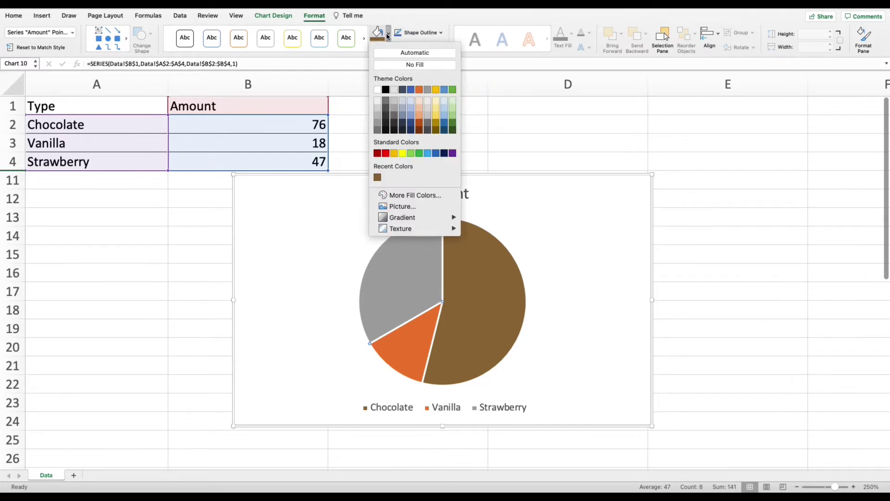
pyautogui.click(387, 154)
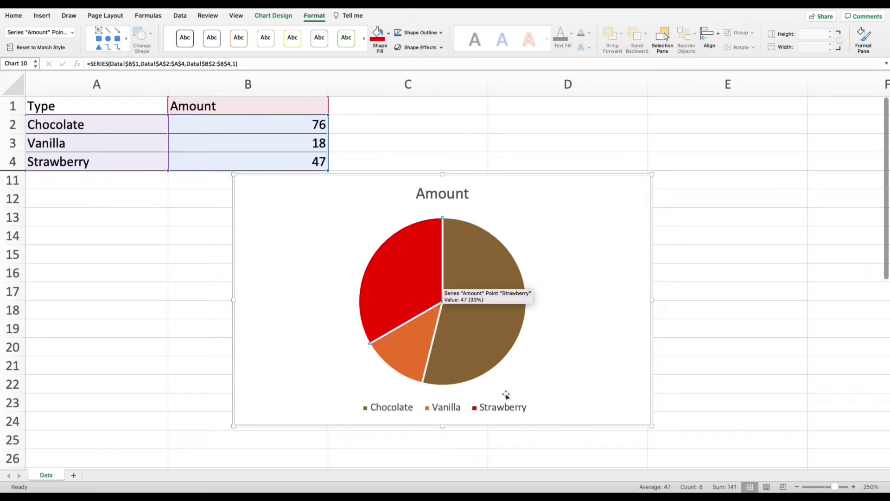
# Give the Vanilla slice the White, Background 1 fill
pyautogui.click(414, 346)
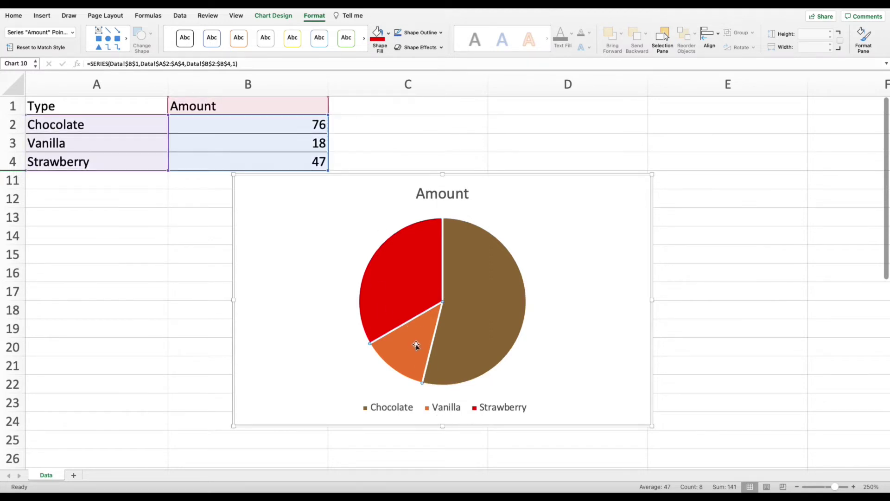
pyautogui.click(390, 40)
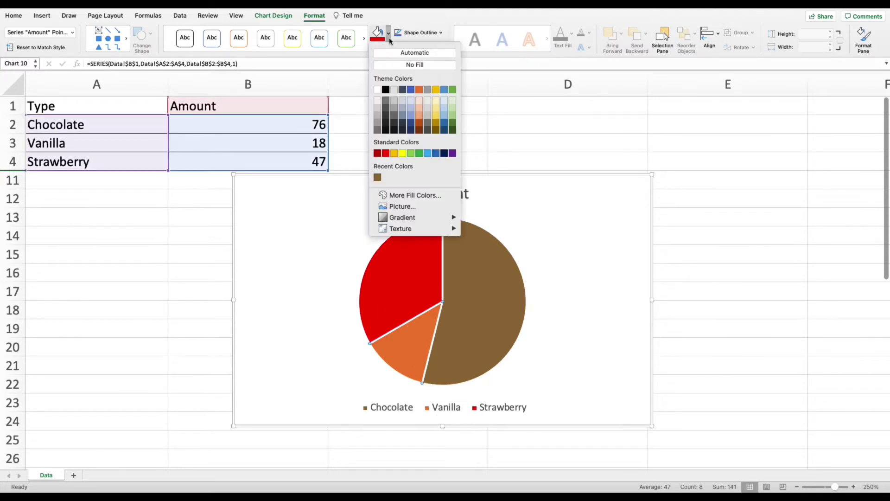
pyautogui.click(377, 90)
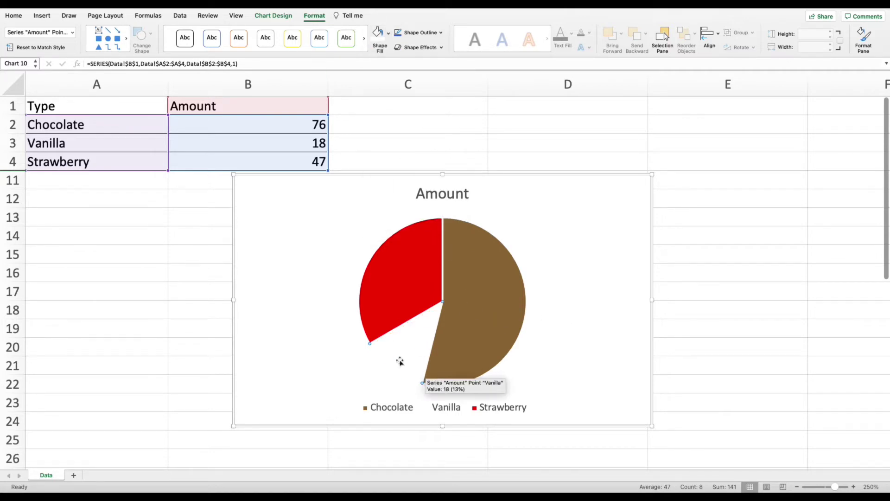
pyautogui.click(552, 287)
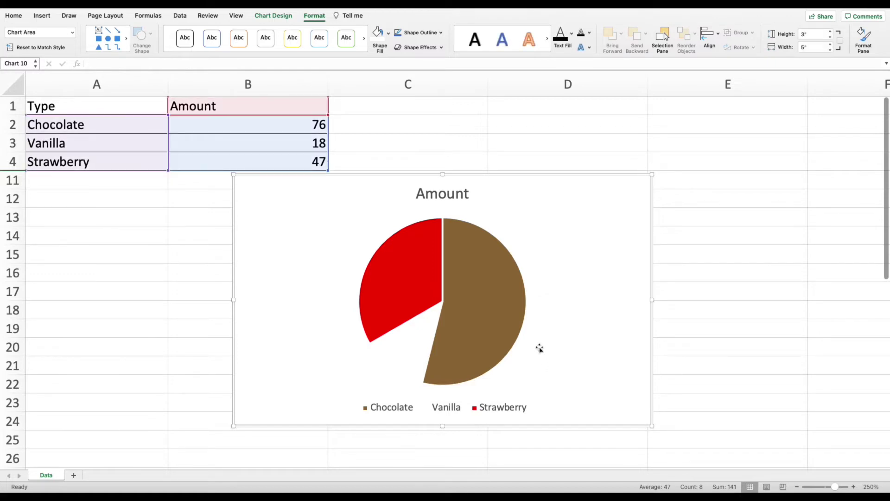
pyautogui.moveTo(430, 335)
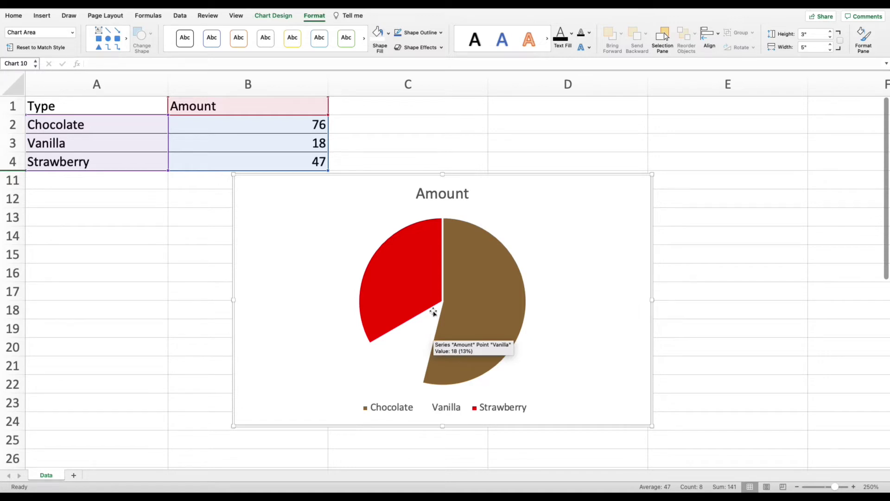
# Select only the Vanilla slice and give it a black Shape Outline
pyautogui.click(426, 330)
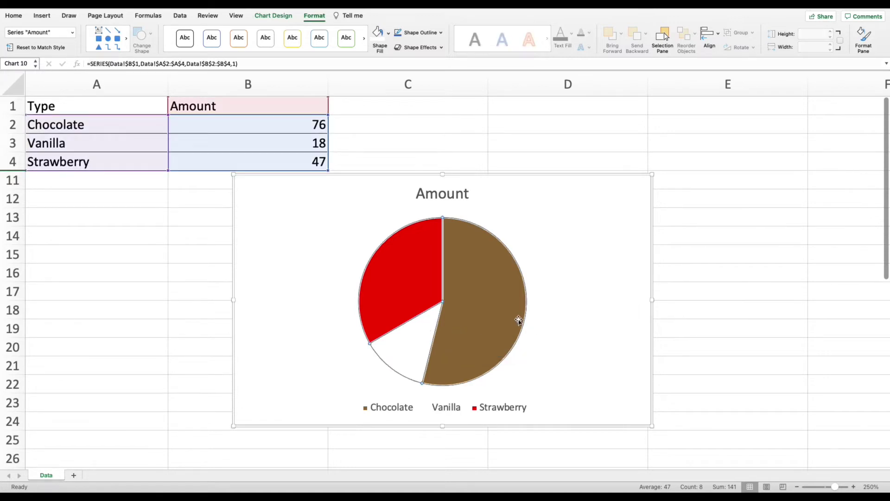
pyautogui.click(586, 318)
pyautogui.click(421, 340)
pyautogui.click(420, 339)
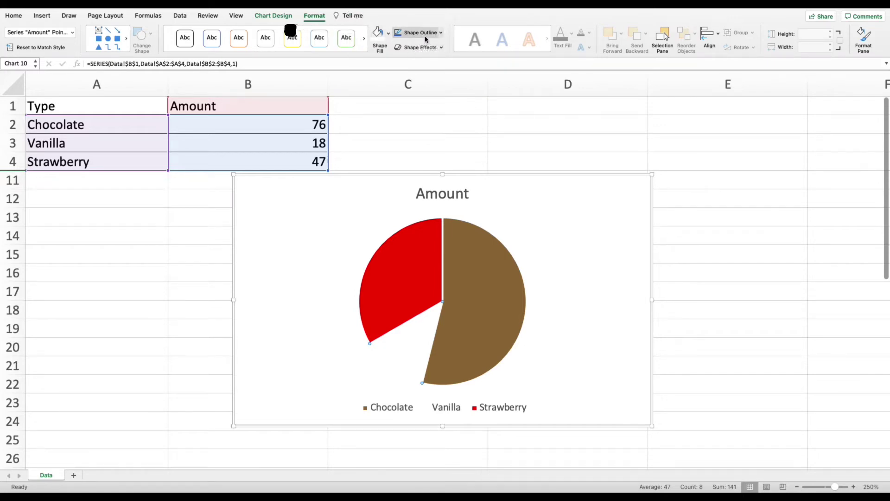
pyautogui.click(441, 33)
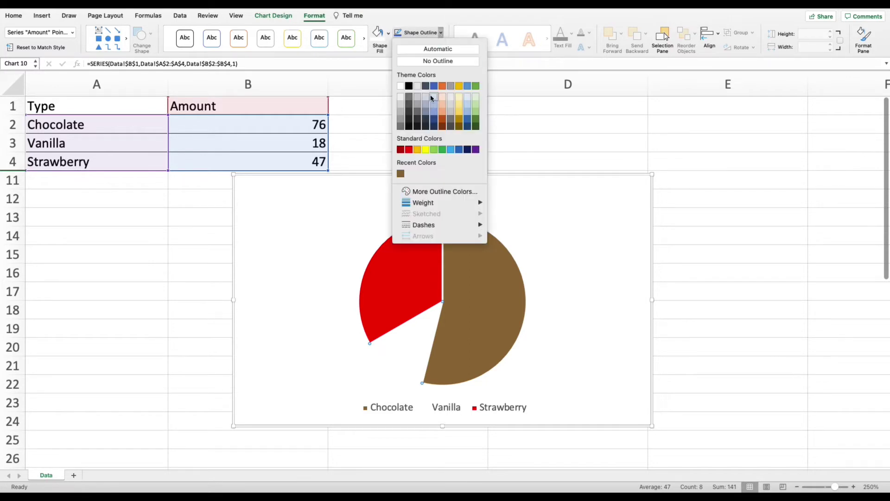
pyautogui.click(408, 87)
pyautogui.click(547, 363)
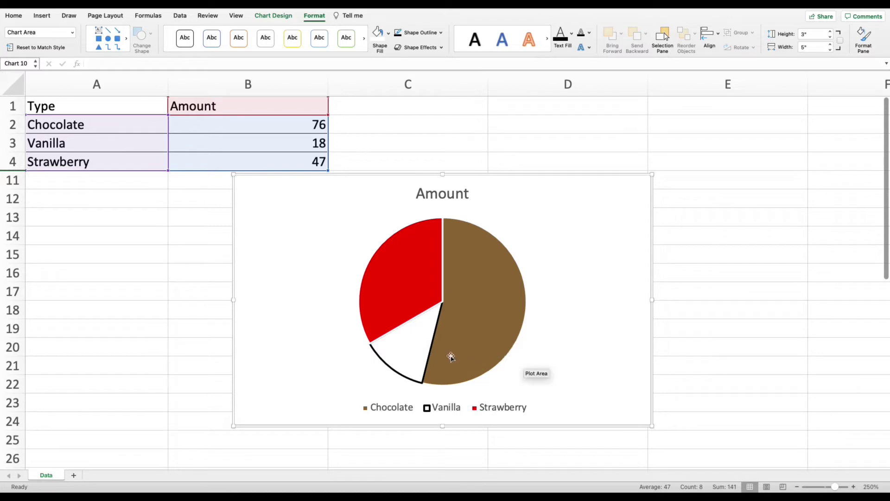
pyautogui.moveTo(450, 354)
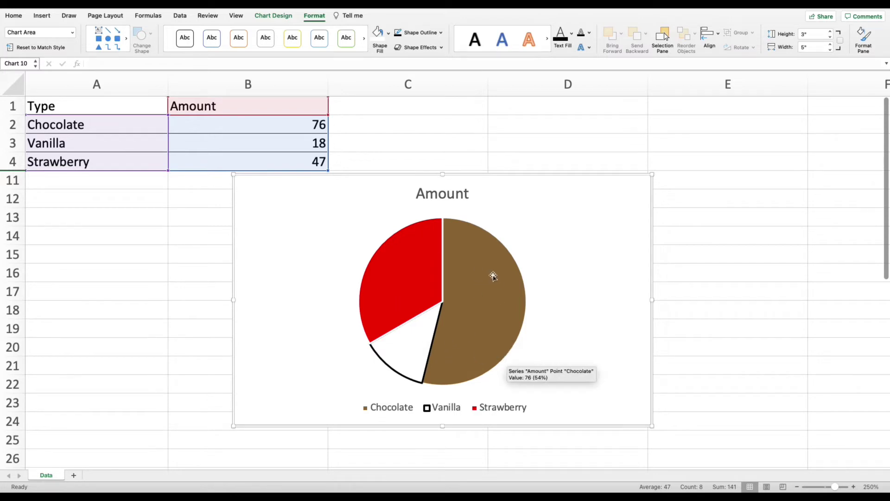
# Apply the black outline to the whole pie series so the brown, white and red slices are all outlined
pyautogui.click(424, 271)
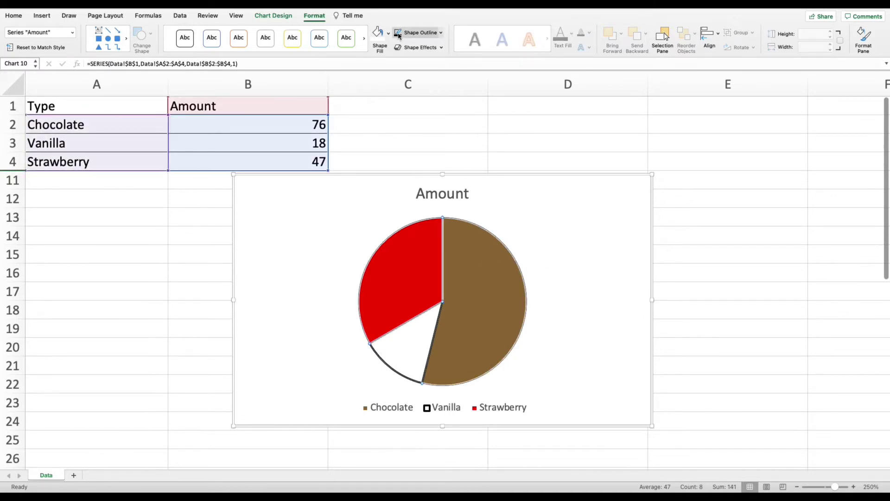
pyautogui.click(398, 35)
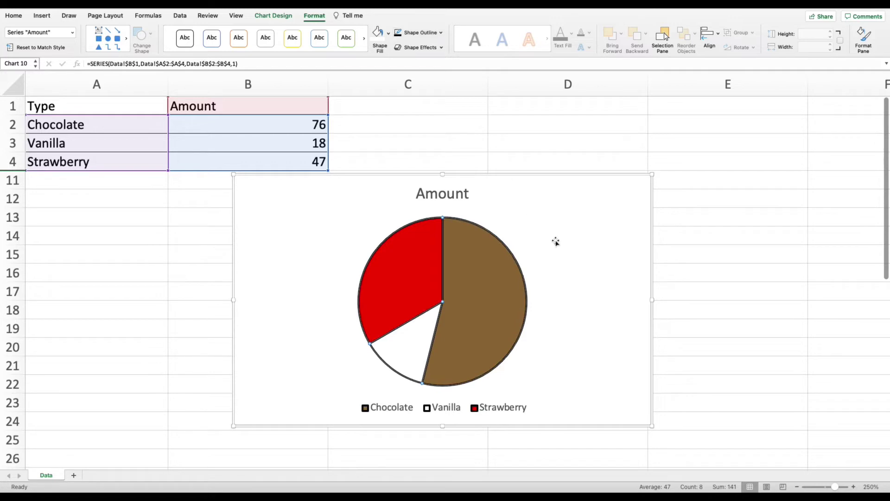
pyautogui.click(610, 373)
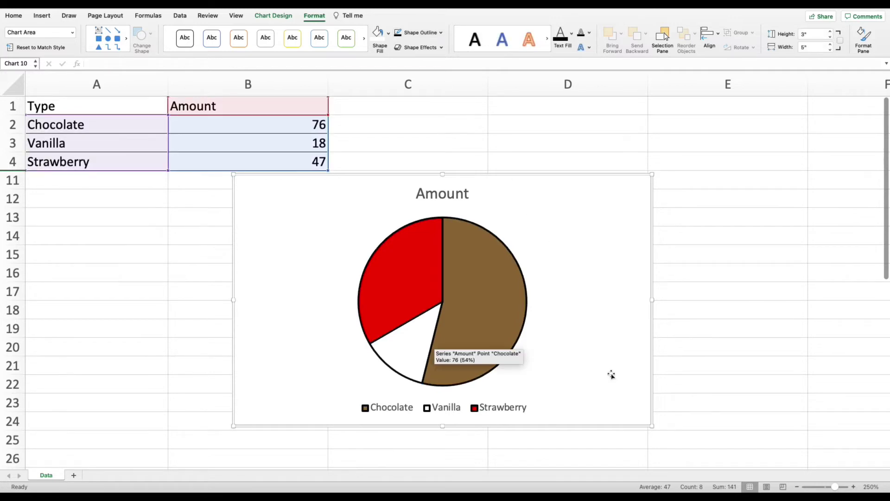
# Replace the chart title 'Amount' with 'Ice Cream Sales'
pyautogui.click(452, 195)
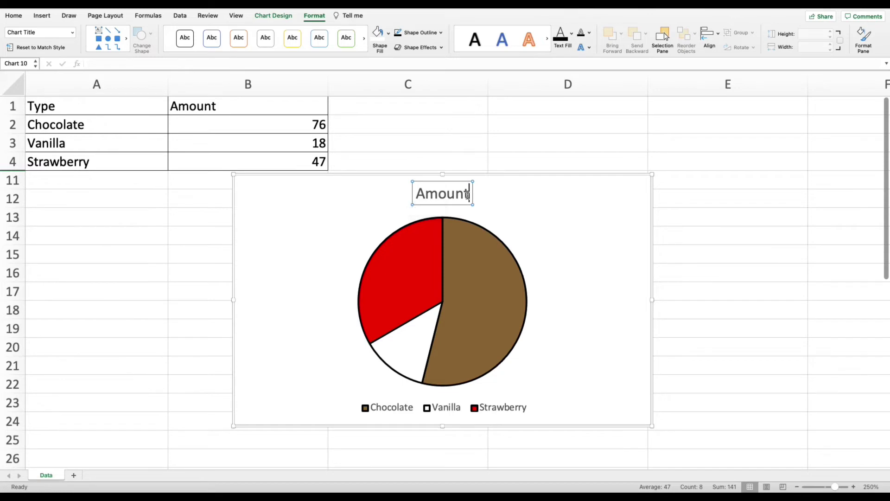
pyautogui.moveTo(468, 195); pyautogui.dragTo(420, 193)
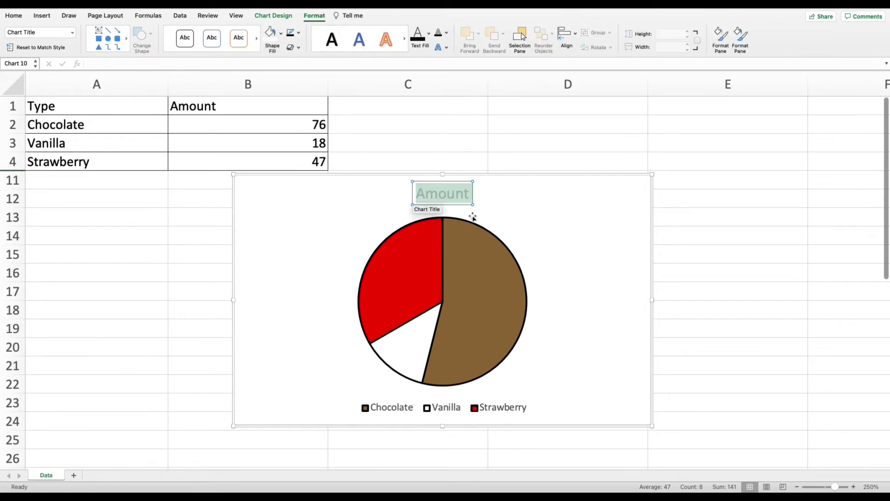
pyautogui.write('Ic')
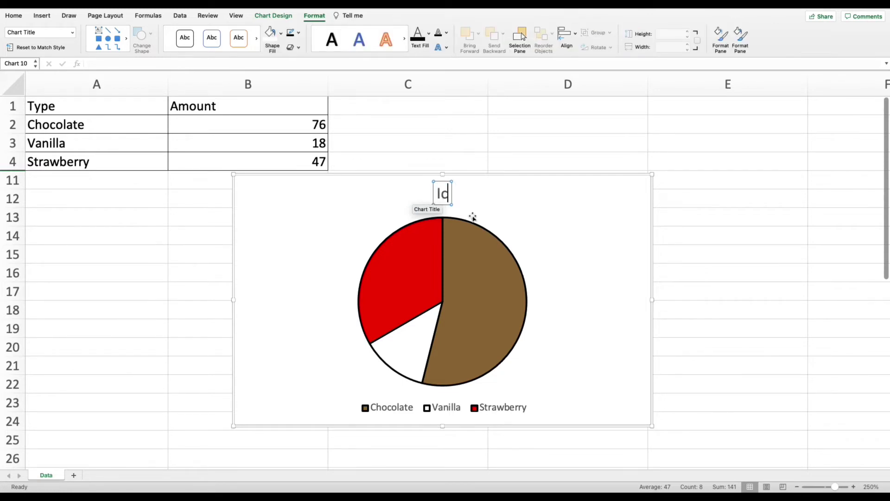
pyautogui.write('e Cream ')
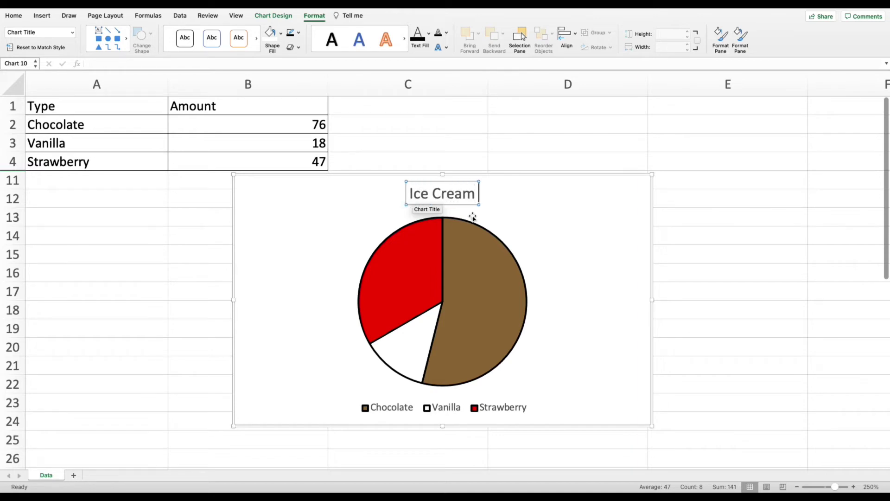
pyautogui.write('Sales')
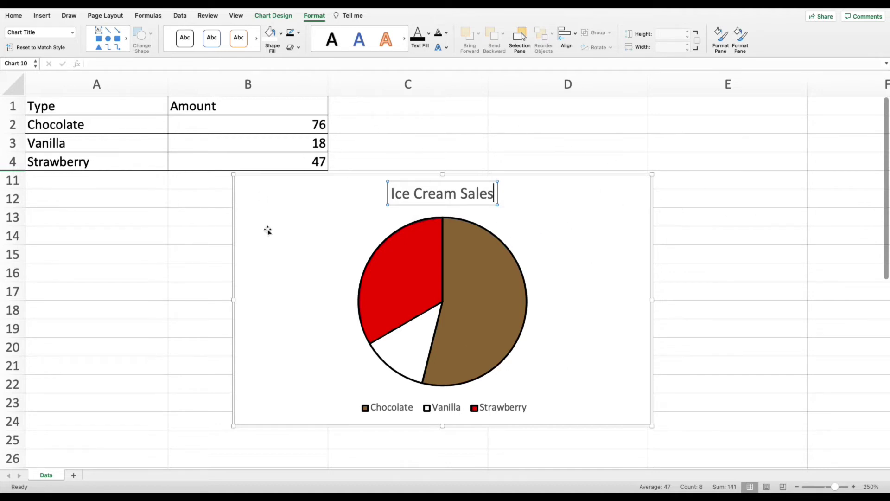
pyautogui.click(703, 204)
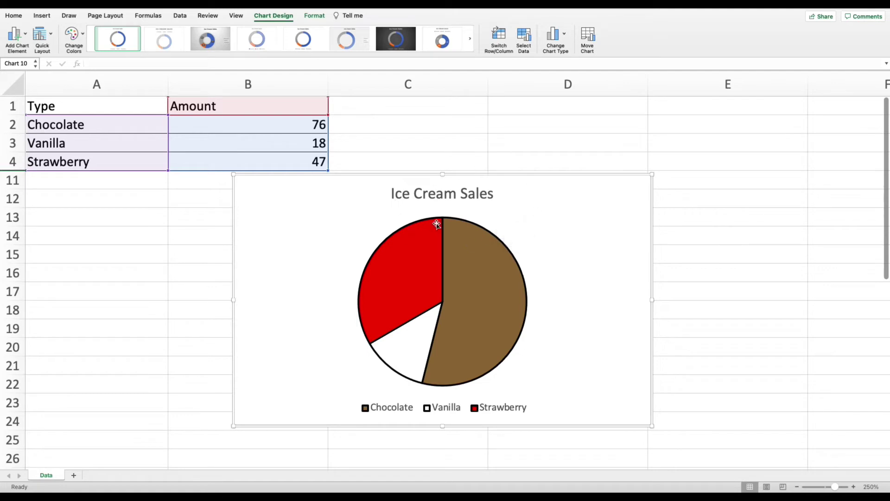
pyautogui.moveTo(437, 225)
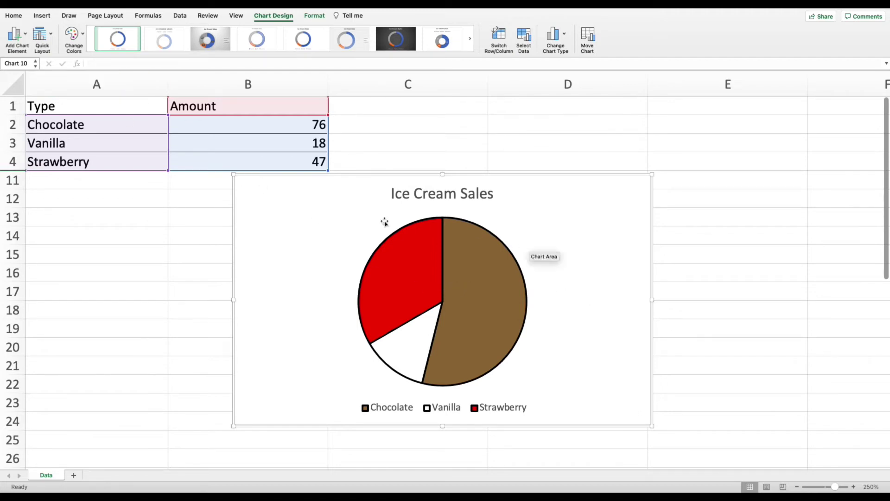
pyautogui.click(695, 230)
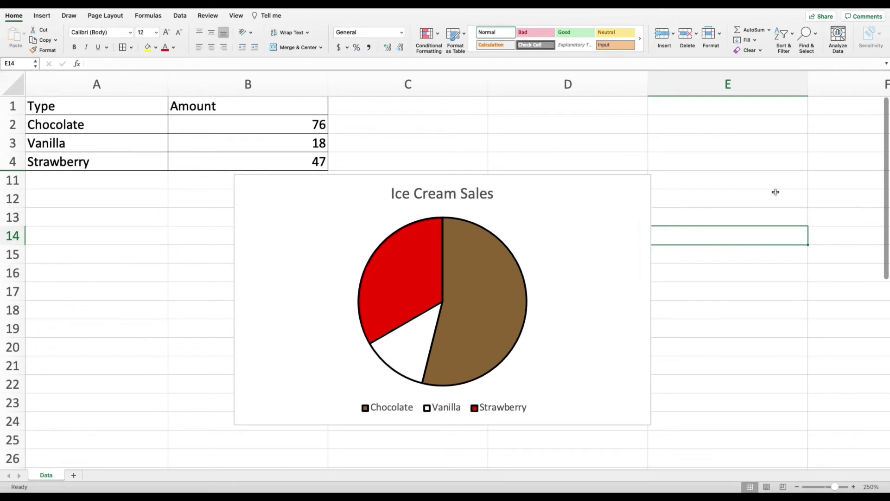
pyautogui.click(647, 260)
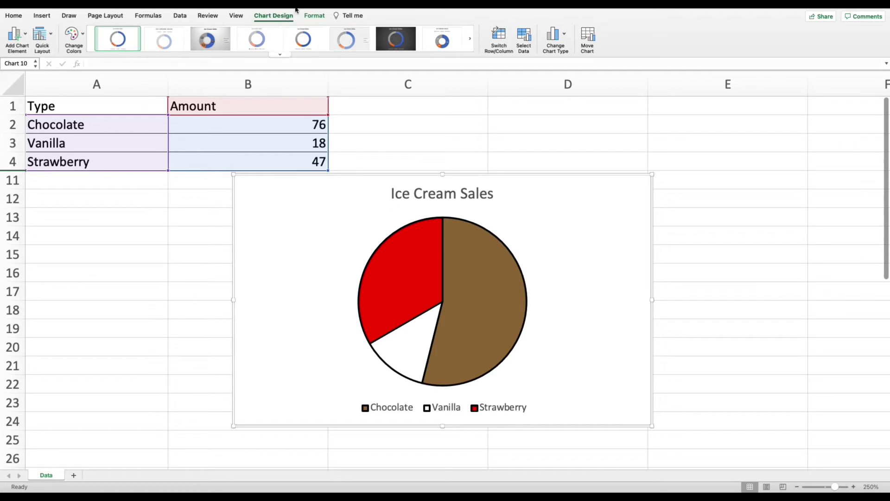
# Change the Ice Cream Sales pie chart's type to Doughnut
pyautogui.click(564, 37)
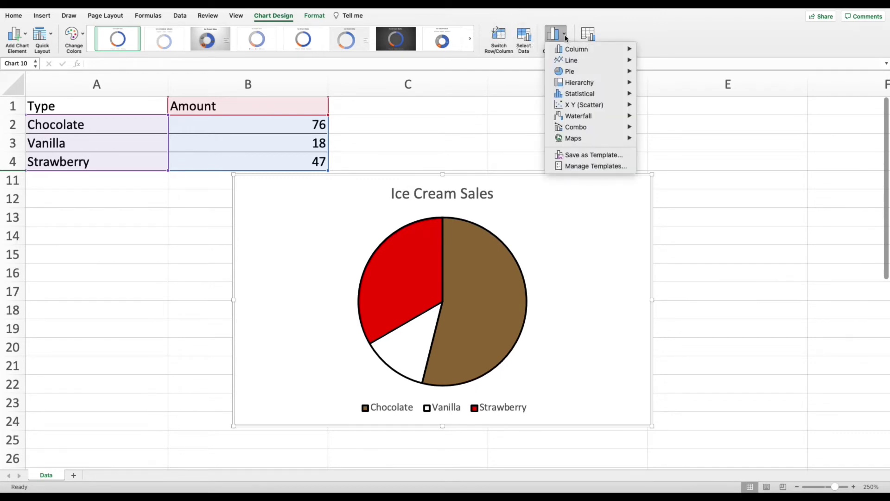
pyautogui.moveTo(583, 73)
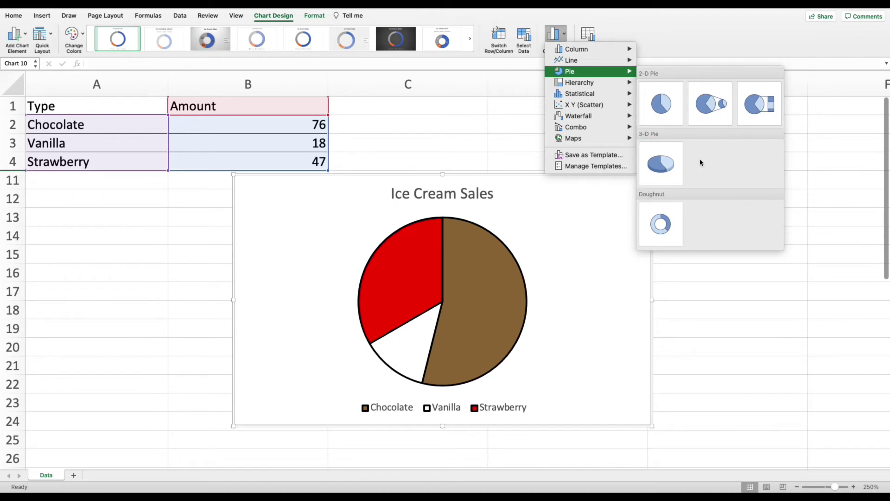
pyautogui.click(673, 229)
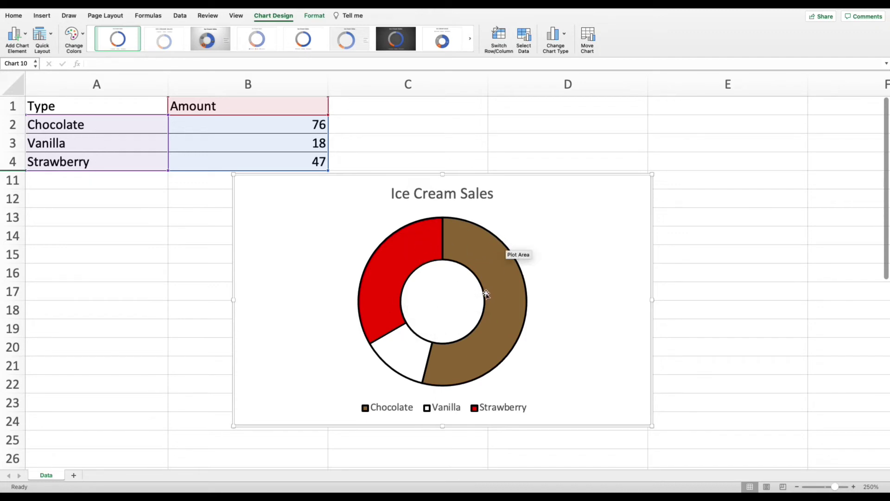
pyautogui.moveTo(482, 292)
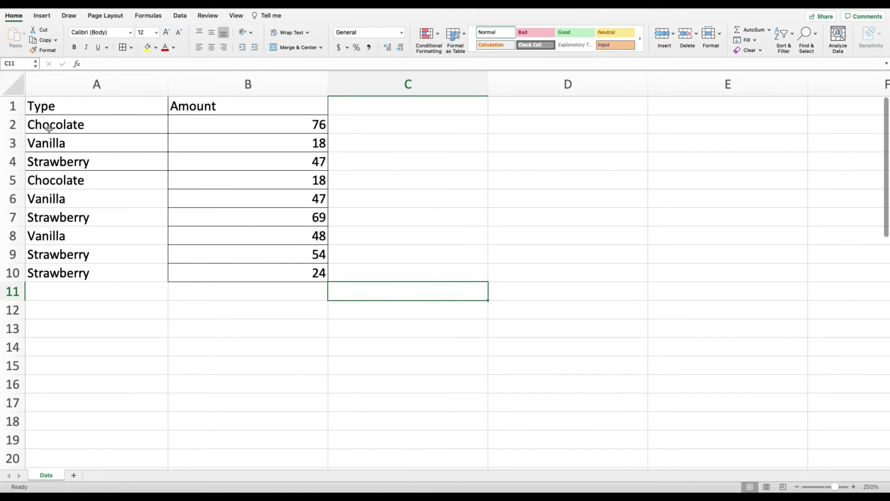
# Point out the repeated Chocolate, Vanilla and Strawberry rows, then select the table A1:B10
pyautogui.moveTo(91, 124); pyautogui.dragTo(94, 162)
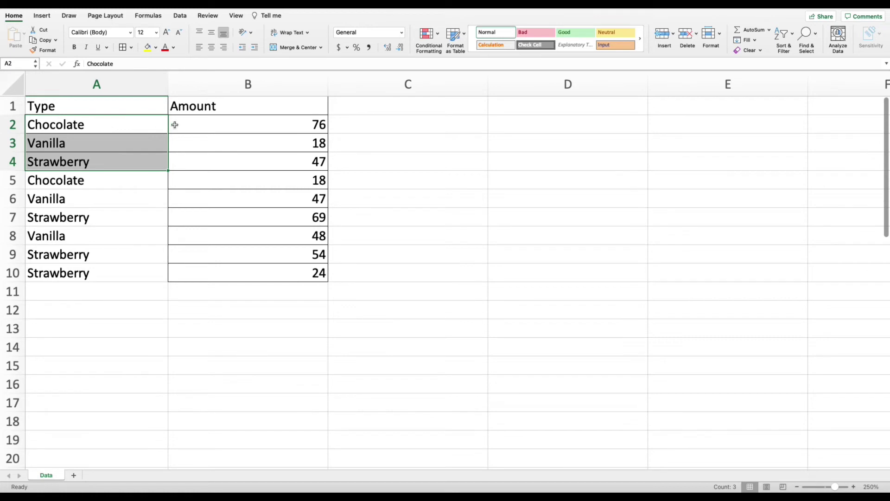
pyautogui.moveTo(124, 129); pyautogui.dragTo(212, 125)
pyautogui.moveTo(141, 147); pyautogui.dragTo(175, 165)
pyautogui.click(131, 164)
pyautogui.moveTo(65, 122); pyautogui.dragTo(202, 129)
pyautogui.moveTo(99, 179); pyautogui.dragTo(210, 179)
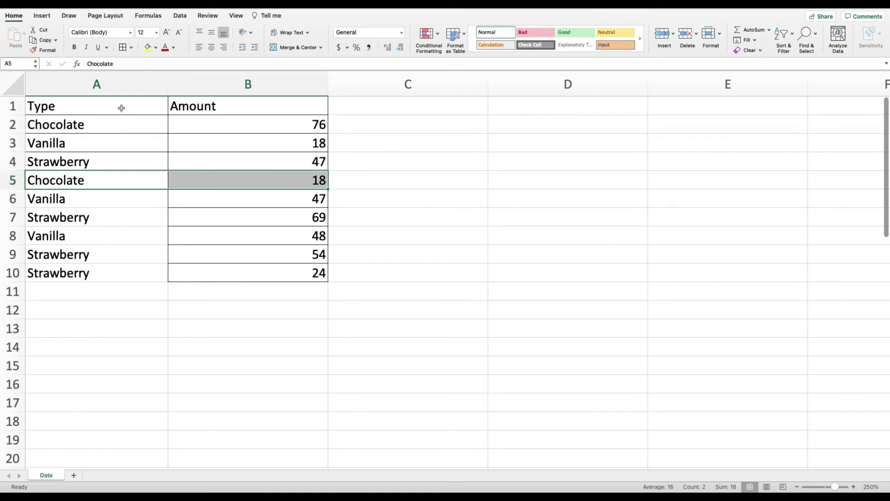
pyautogui.moveTo(85, 107); pyautogui.dragTo(248, 267)
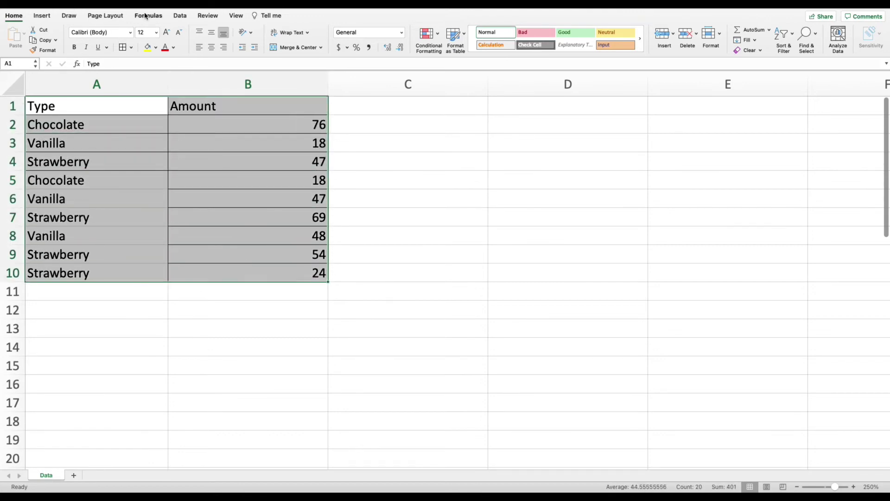
# Insert a 2-D pie chart of the Type and Amount data and move it beside the table
pyautogui.click(44, 16)
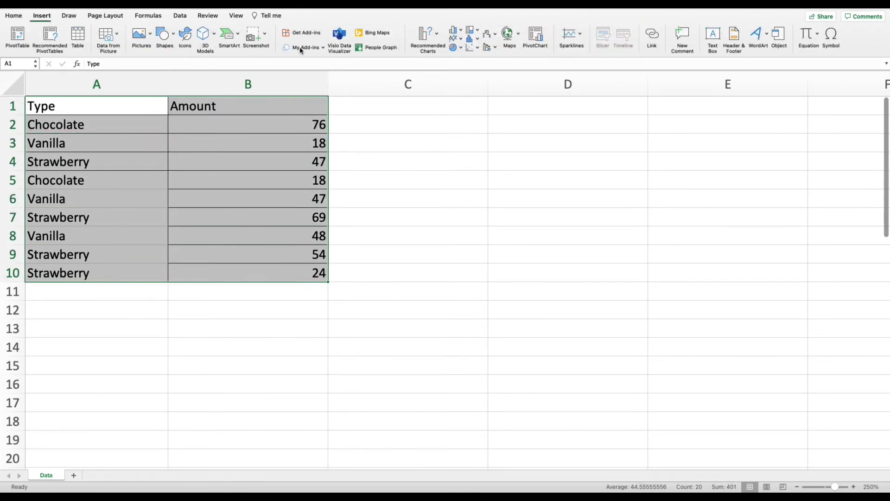
pyautogui.click(461, 48)
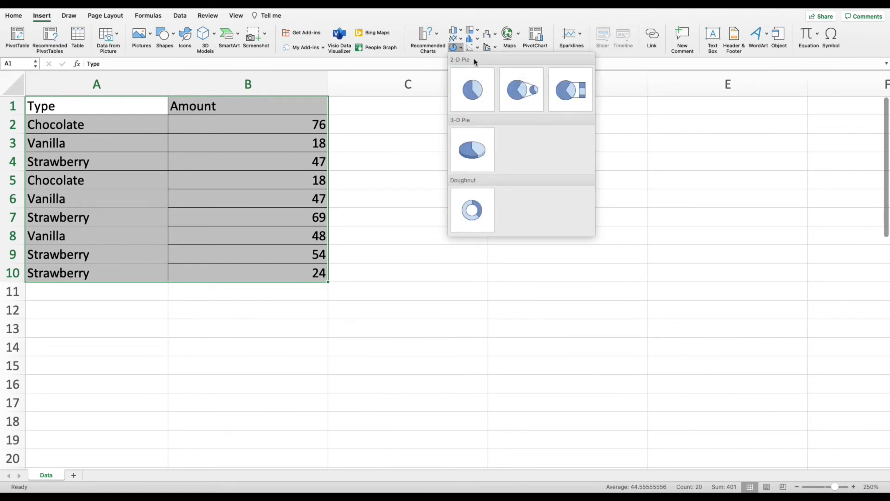
pyautogui.click(469, 91)
pyautogui.moveTo(556, 165); pyautogui.dragTo(642, 99)
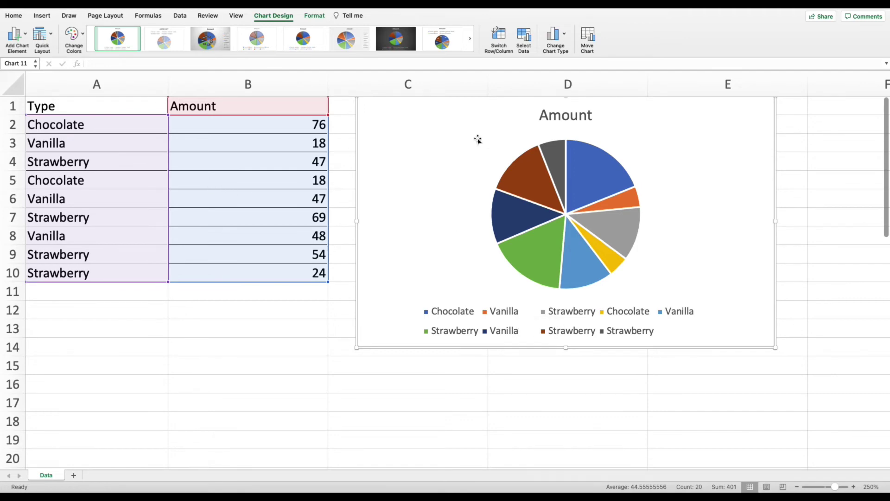
pyautogui.moveTo(447, 139); pyautogui.dragTo(420, 158)
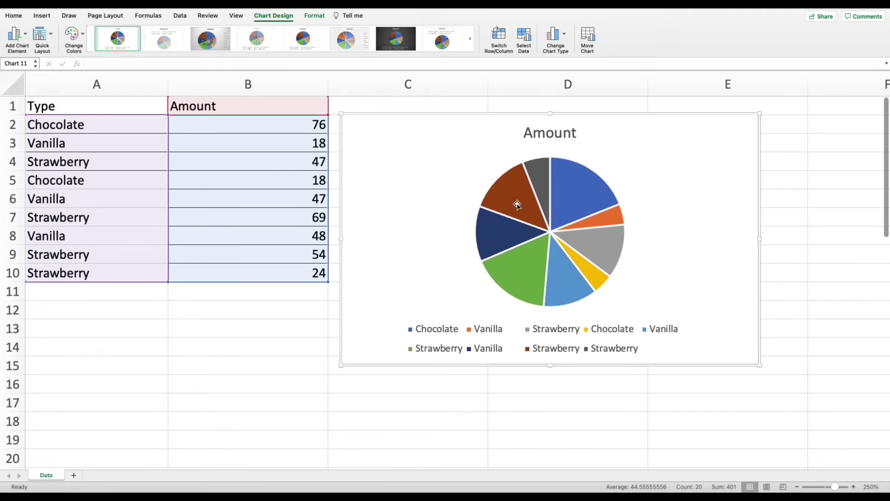
pyautogui.moveTo(591, 219)
pyautogui.click(89, 306)
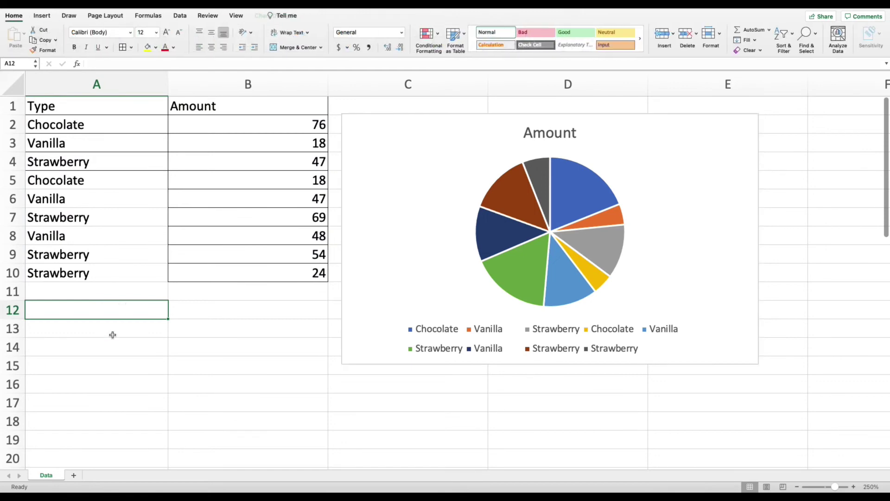
pyautogui.click(197, 312)
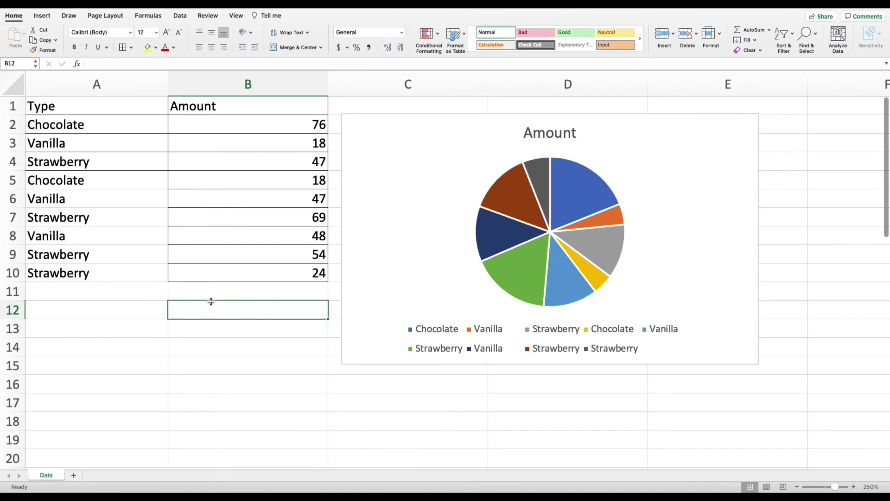
pyautogui.click(106, 307)
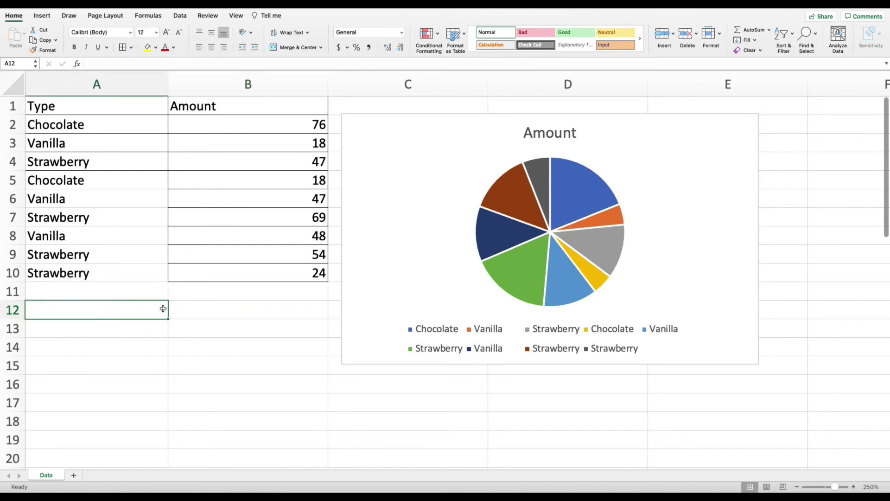
pyautogui.moveTo(216, 311); pyautogui.dragTo(125, 344)
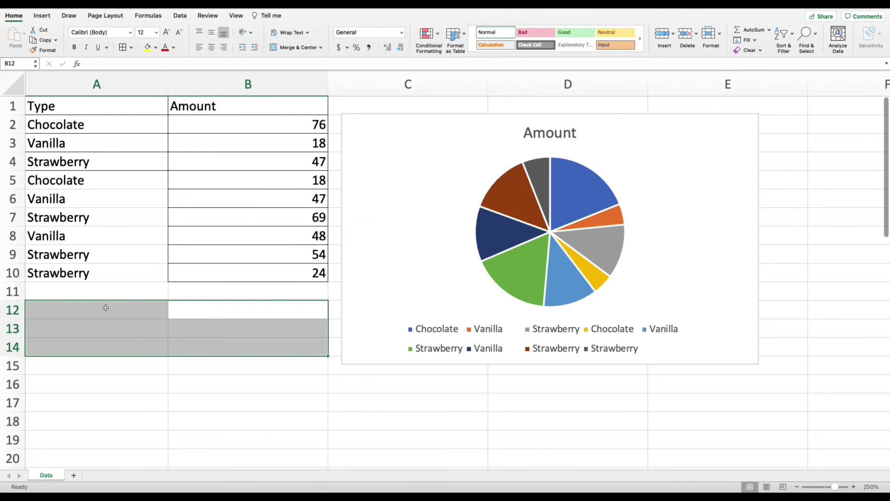
pyautogui.moveTo(105, 308); pyautogui.dragTo(285, 344)
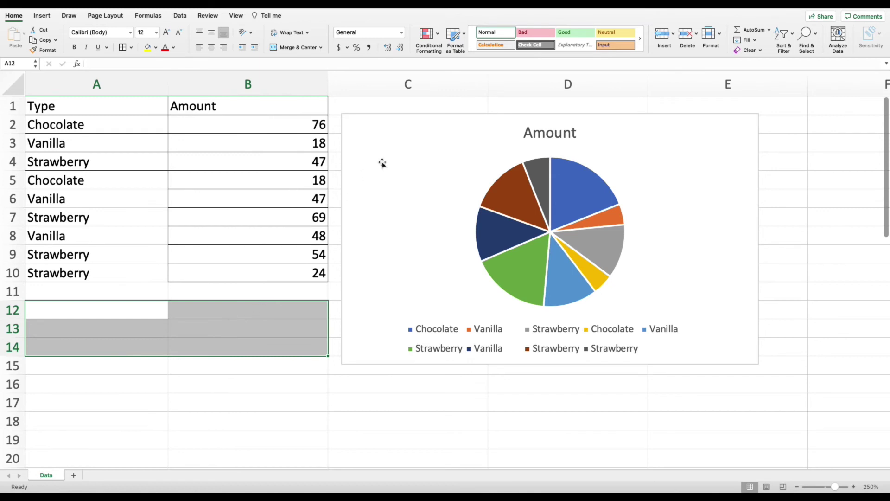
# Delete the nine-slice pie chart from the Data sheet and reselect cell A1
pyautogui.click(404, 135)
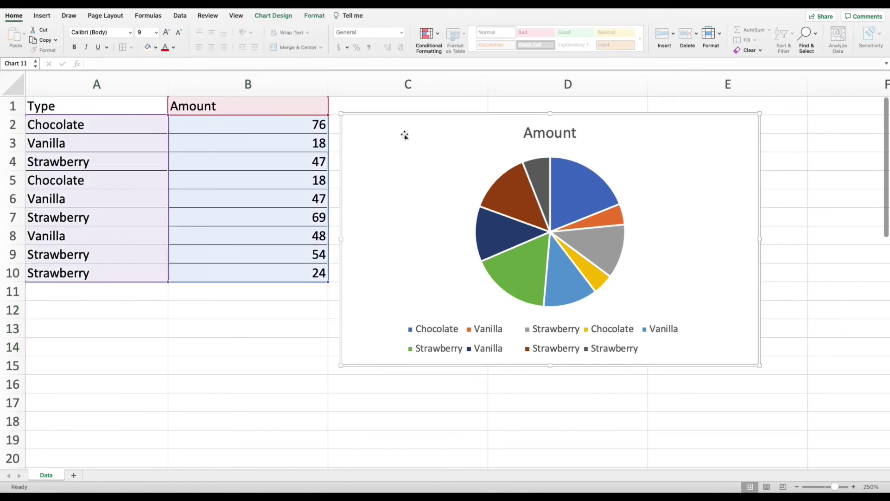
pyautogui.press('Delete')
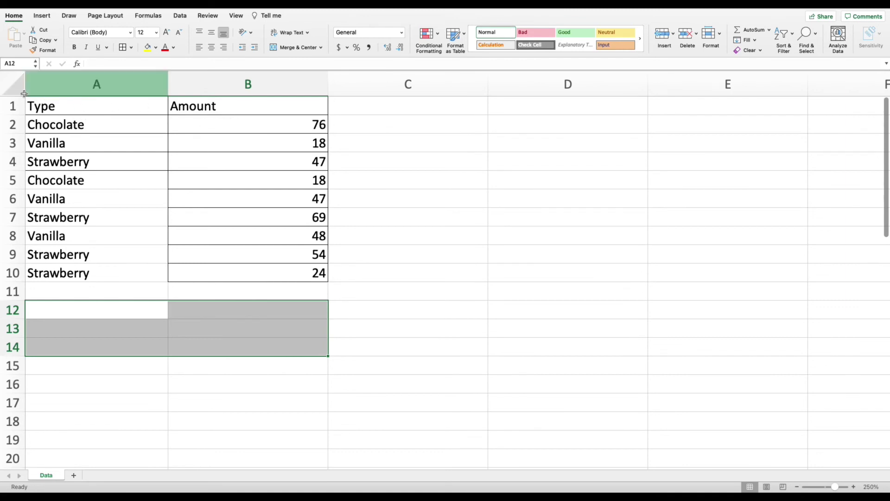
pyautogui.click(46, 108)
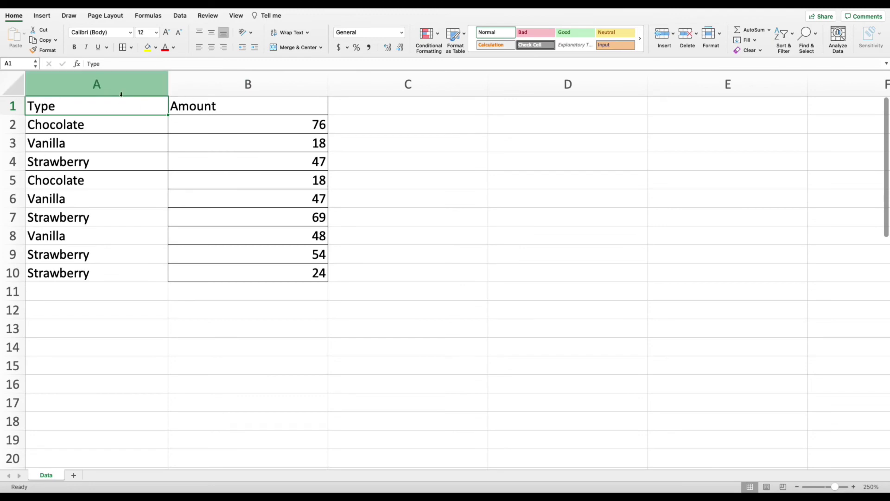
# Select the entire Data sheet and insert a PivotChart on a new worksheet
pyautogui.click(271, 164)
pyautogui.click(123, 100)
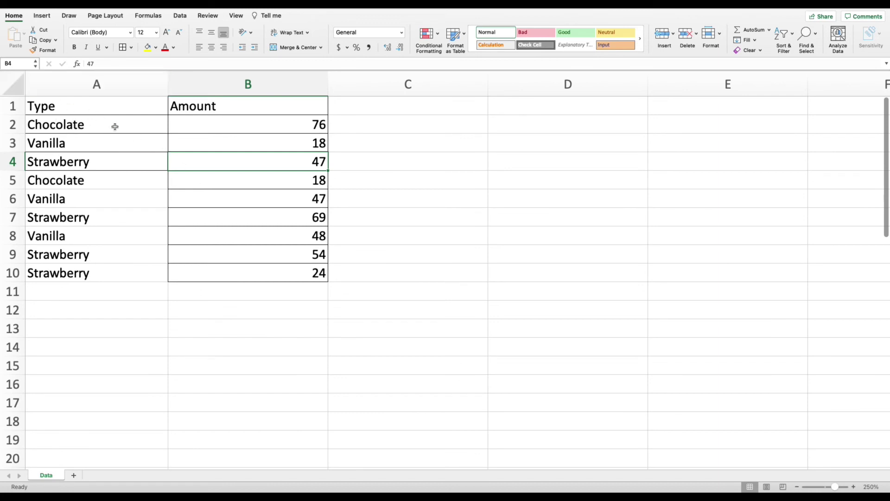
pyautogui.click(14, 87)
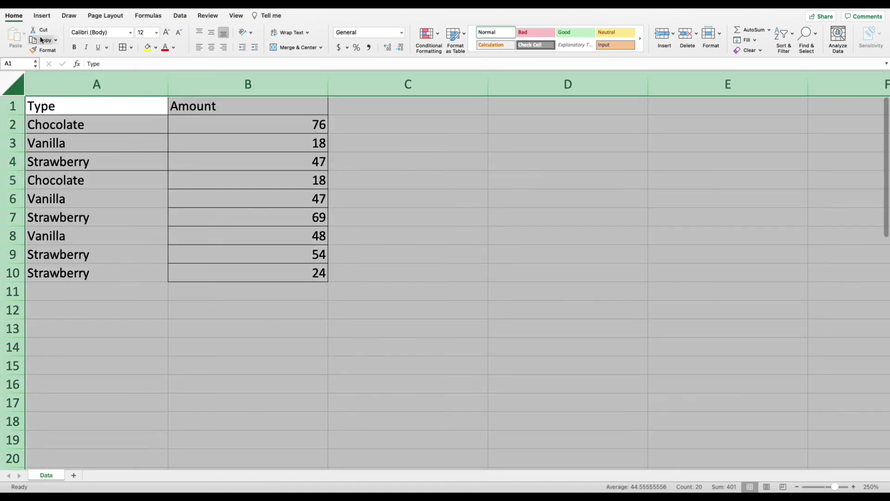
pyautogui.click(41, 16)
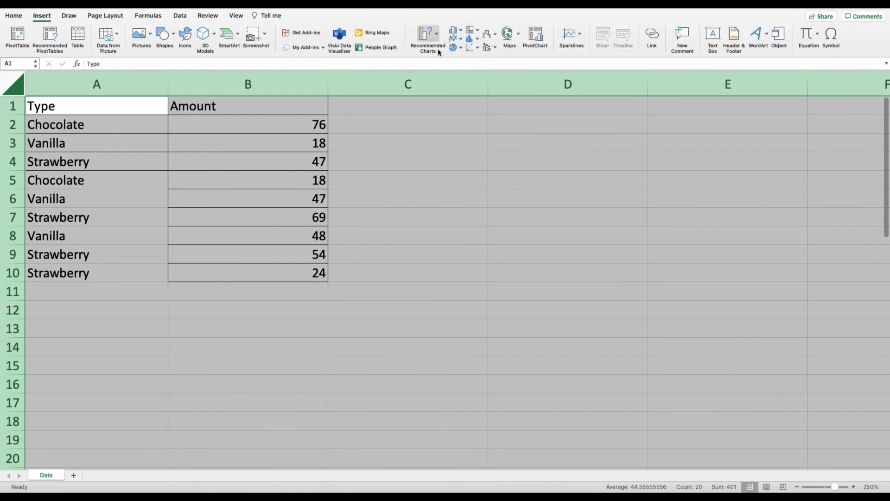
pyautogui.click(535, 39)
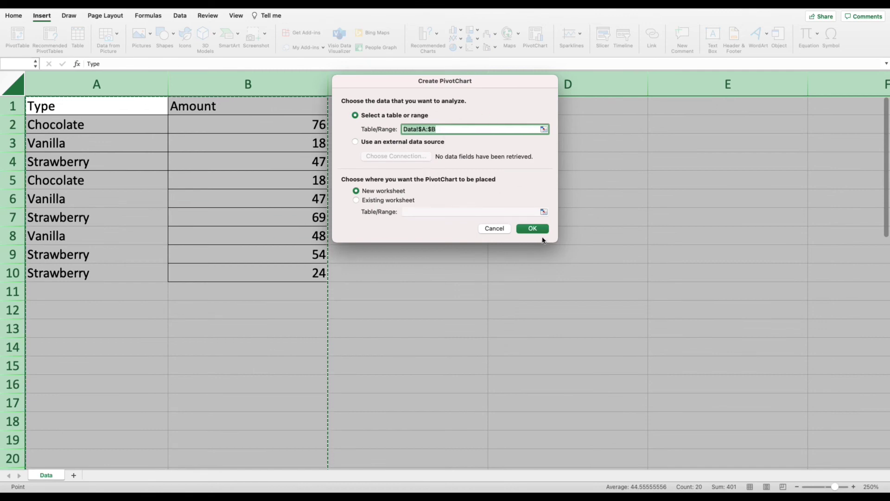
pyautogui.click(533, 228)
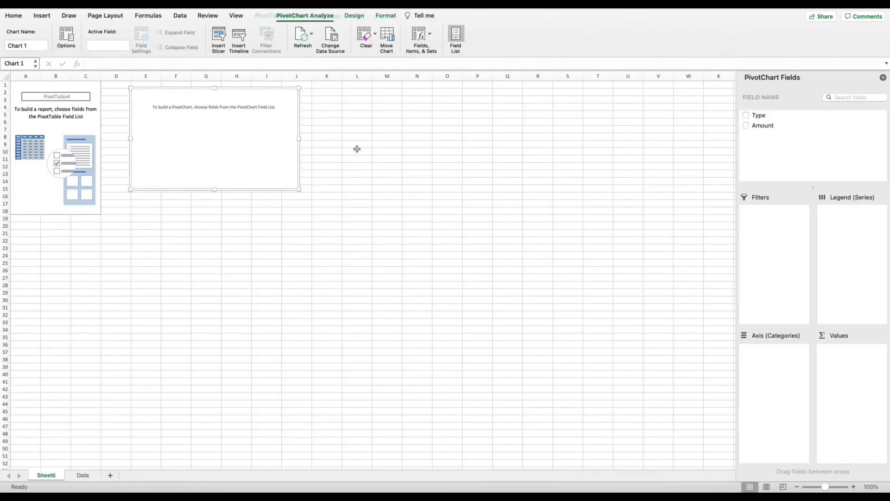
# Put Amount in Values and Type in Axis, then enlarge and reposition the PivotChart
pyautogui.moveTo(273, 107); pyautogui.dragTo(283, 121)
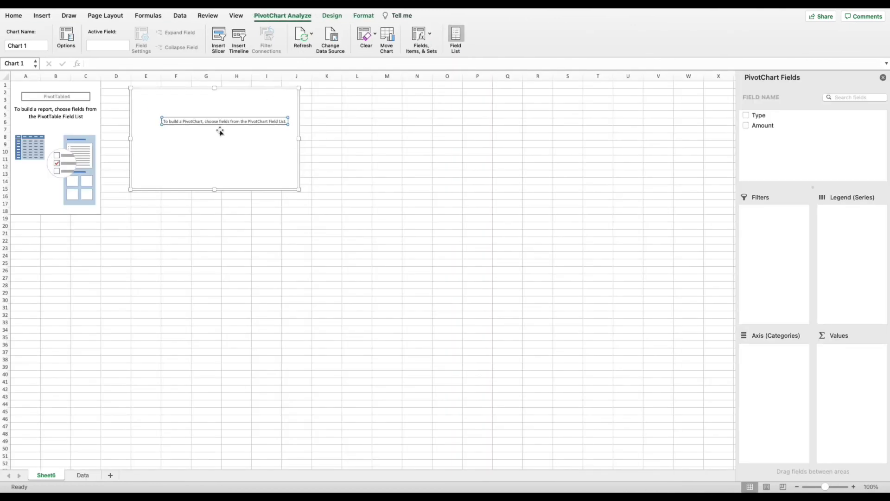
pyautogui.moveTo(763, 126)
pyautogui.mouseDown()
pyautogui.moveTo(849, 369)
pyautogui.moveTo(837, 364)
pyautogui.mouseUp()
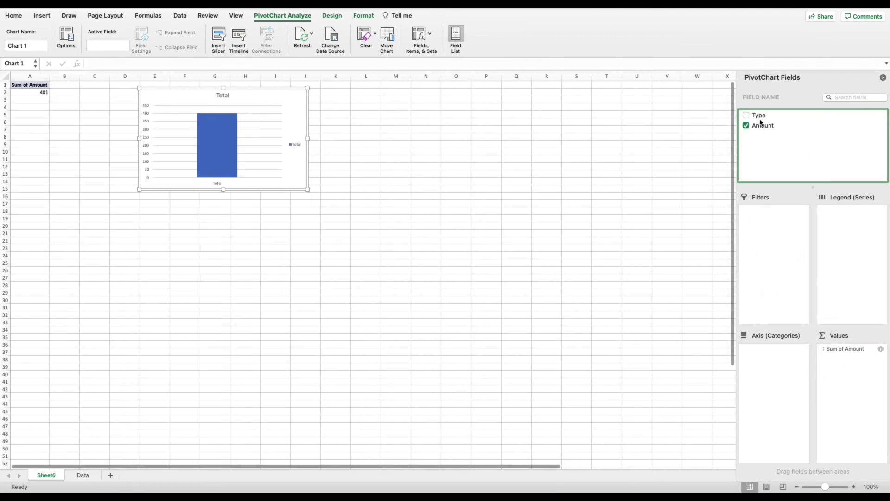
pyautogui.moveTo(761, 119); pyautogui.dragTo(771, 360)
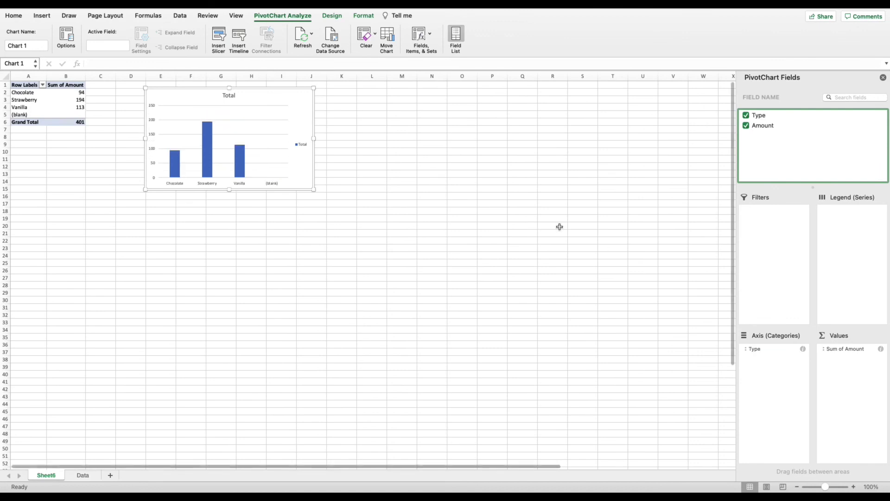
pyautogui.moveTo(314, 190); pyautogui.dragTo(607, 388)
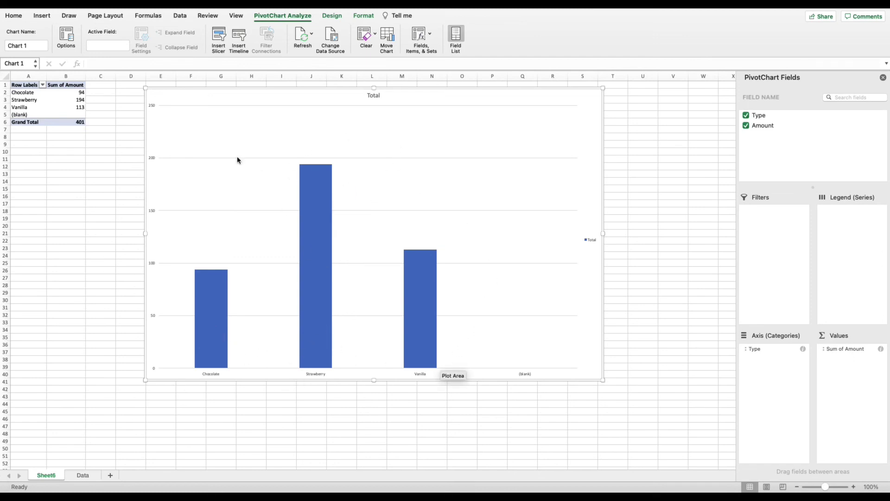
pyautogui.moveTo(245, 89); pyautogui.dragTo(220, 87)
# Change the column PivotChart's type to 2-D Pie from the right-click menu
pyautogui.rightClick(457, 98)
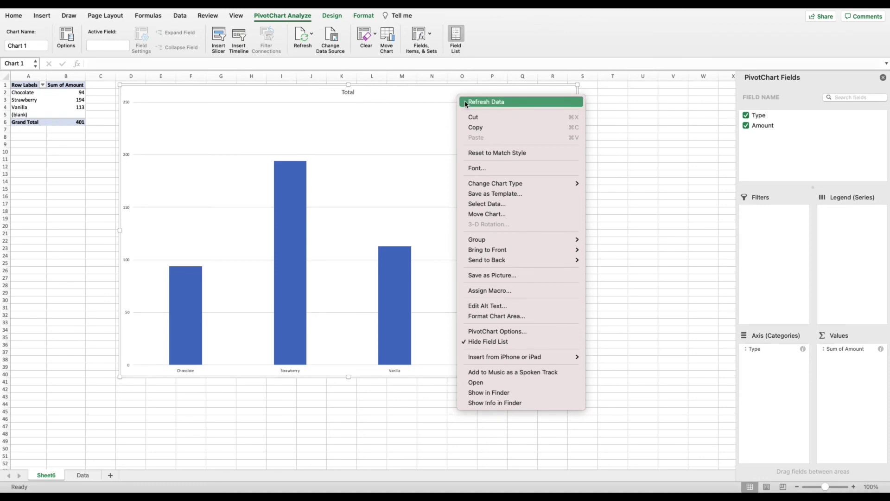
pyautogui.moveTo(526, 187)
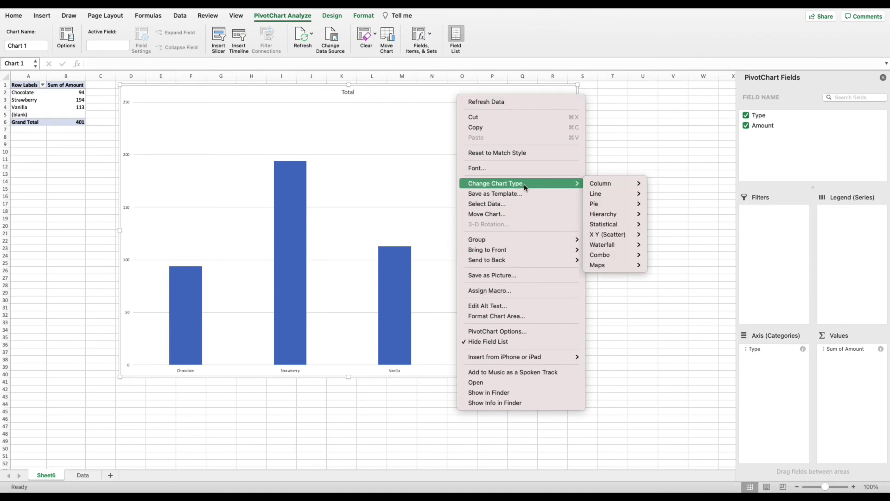
pyautogui.moveTo(611, 205)
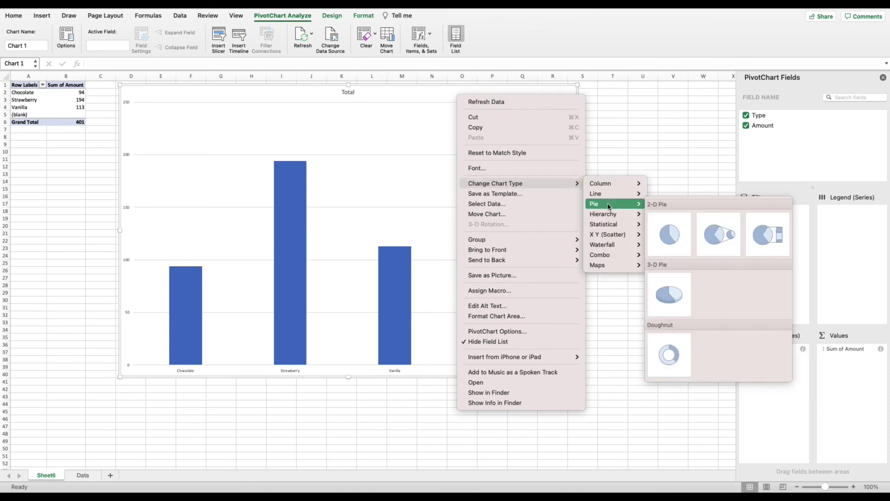
pyautogui.click(677, 245)
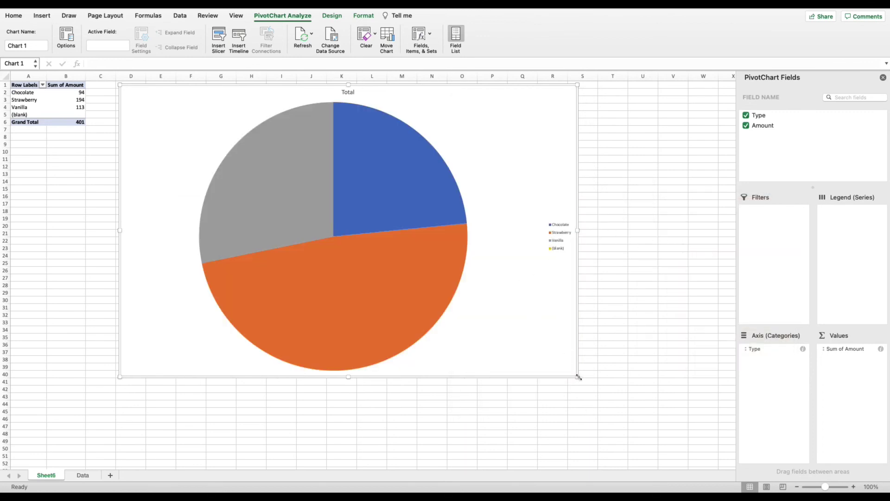
# Resize the pie chart by its corner handle, then zoom in and scroll left to the pivot table
pyautogui.moveTo(578, 377); pyautogui.dragTo(598, 403)
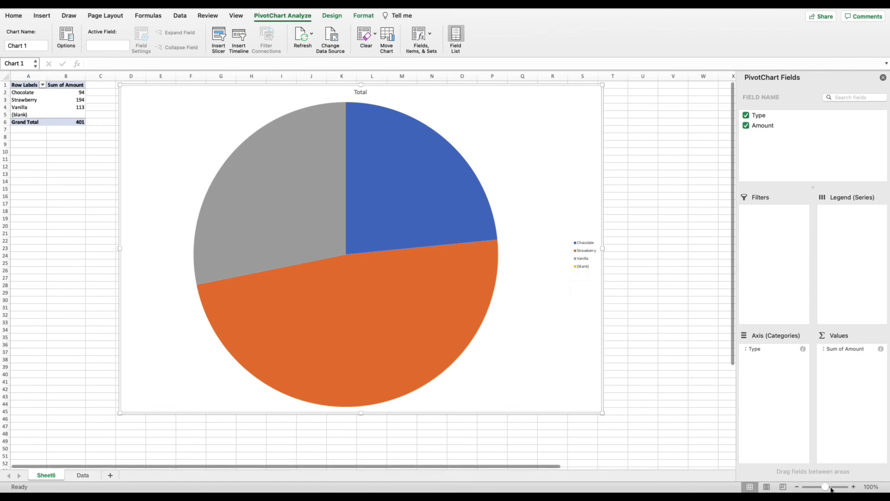
pyautogui.scroll(10, 874, 491)
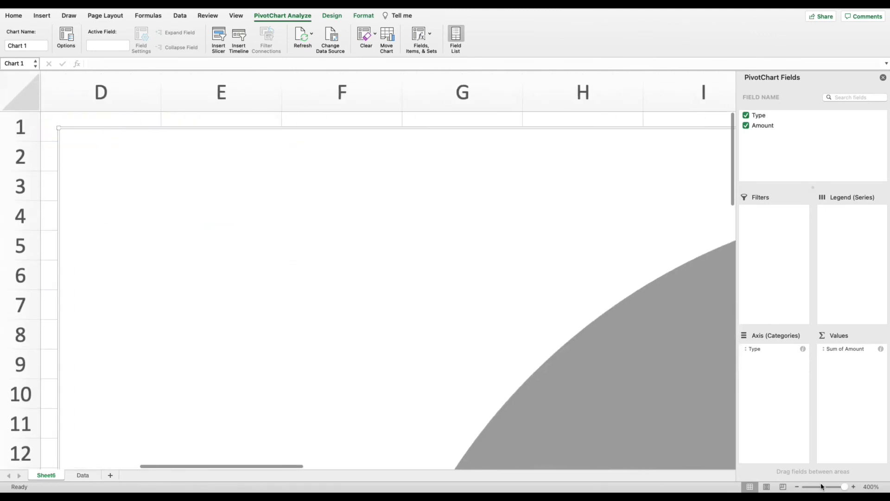
pyautogui.moveTo(293, 466); pyautogui.dragTo(195, 466)
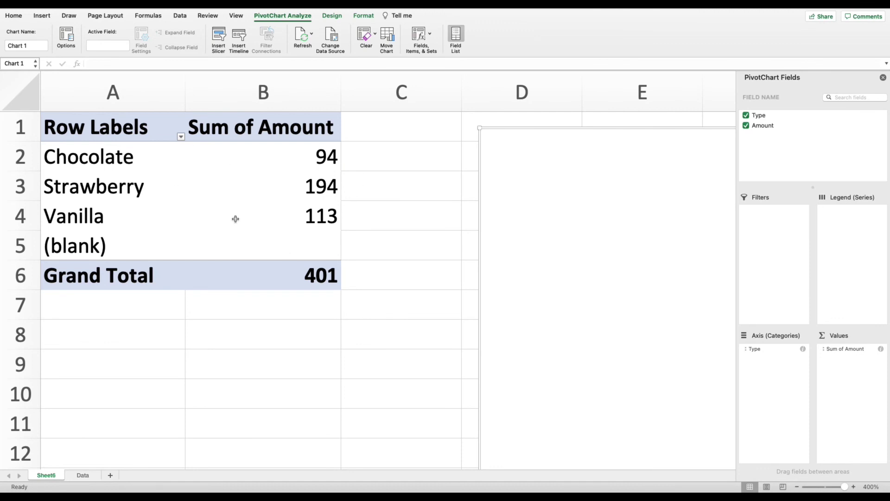
# Uncheck (blank) in the Type row labels filter, then zoom back out to view the pie
pyautogui.click(181, 137)
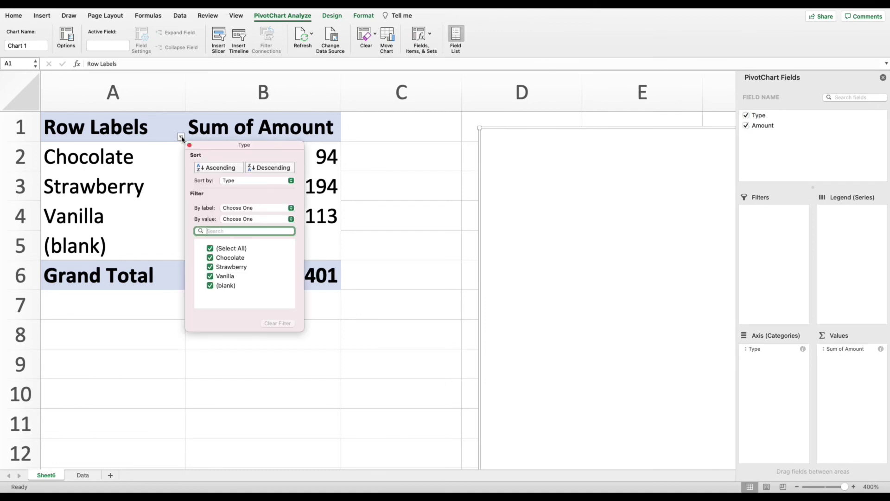
pyautogui.click(210, 285)
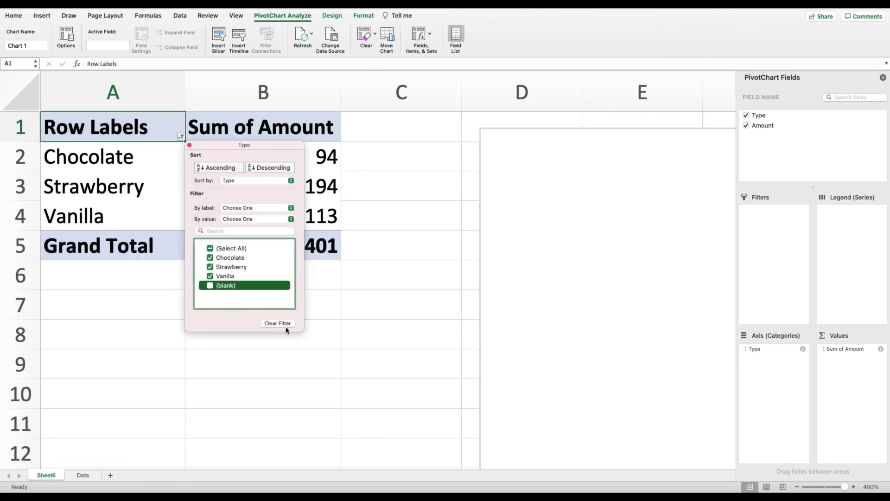
pyautogui.click(396, 320)
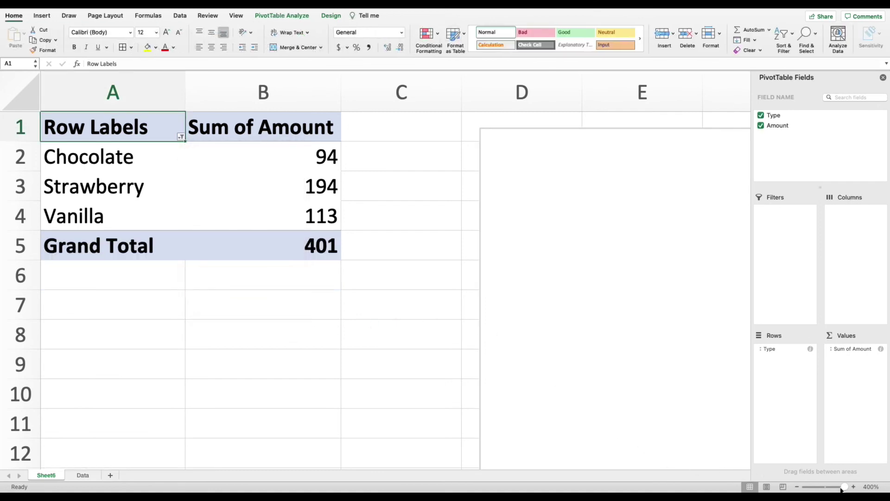
pyautogui.moveTo(842, 490); pyautogui.dragTo(825, 489)
pyautogui.click(542, 343)
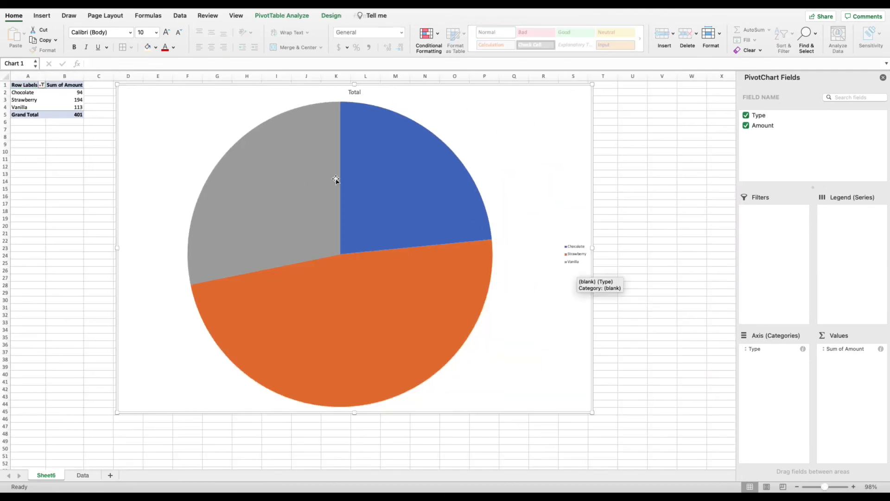
pyautogui.moveTo(273, 145)
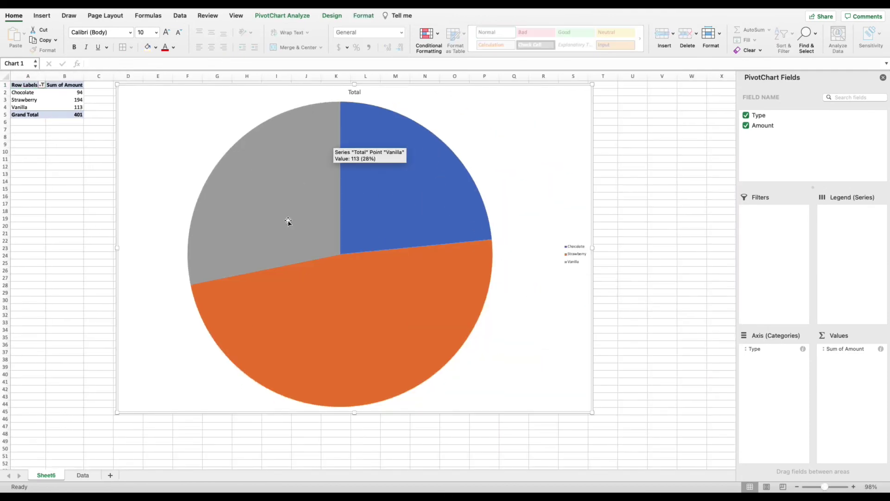